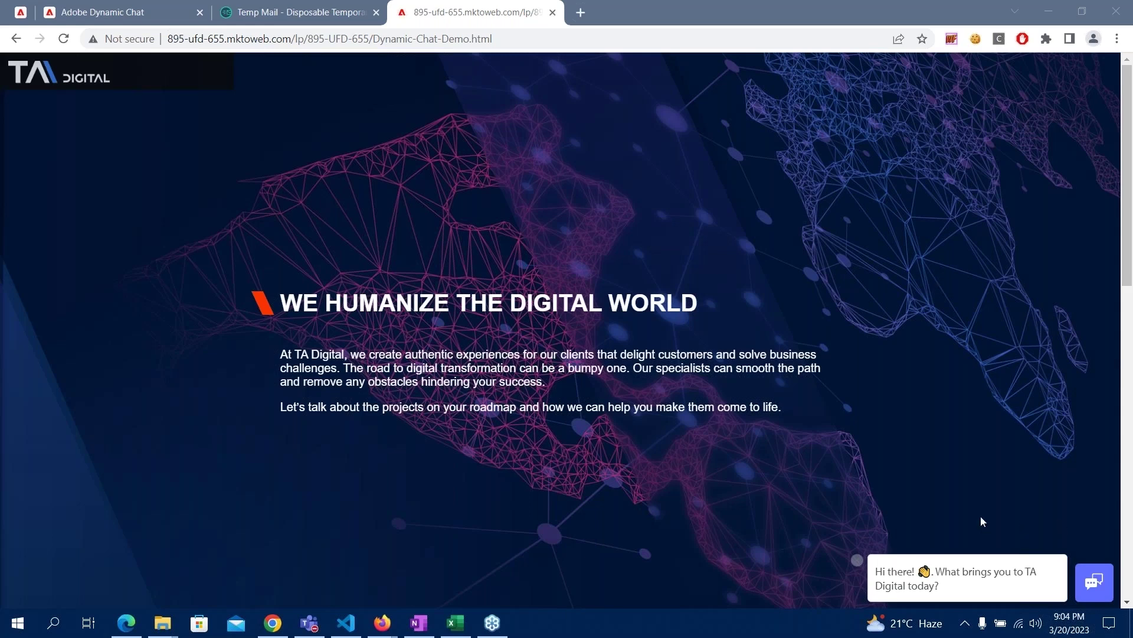
Open the TA Digital Bot chat panel from the launcher at the bottom-right of the page.
click(1094, 586)
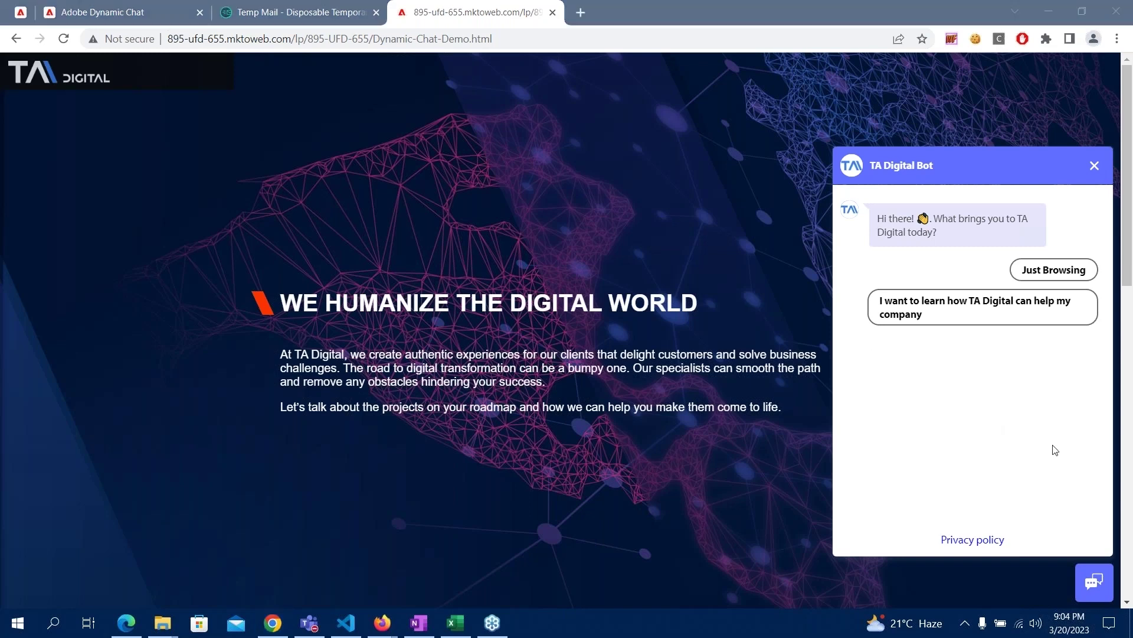
Answer the bot: learn how TA Digital helps, increase leads and sales, then Campaign Management.
click(941, 313)
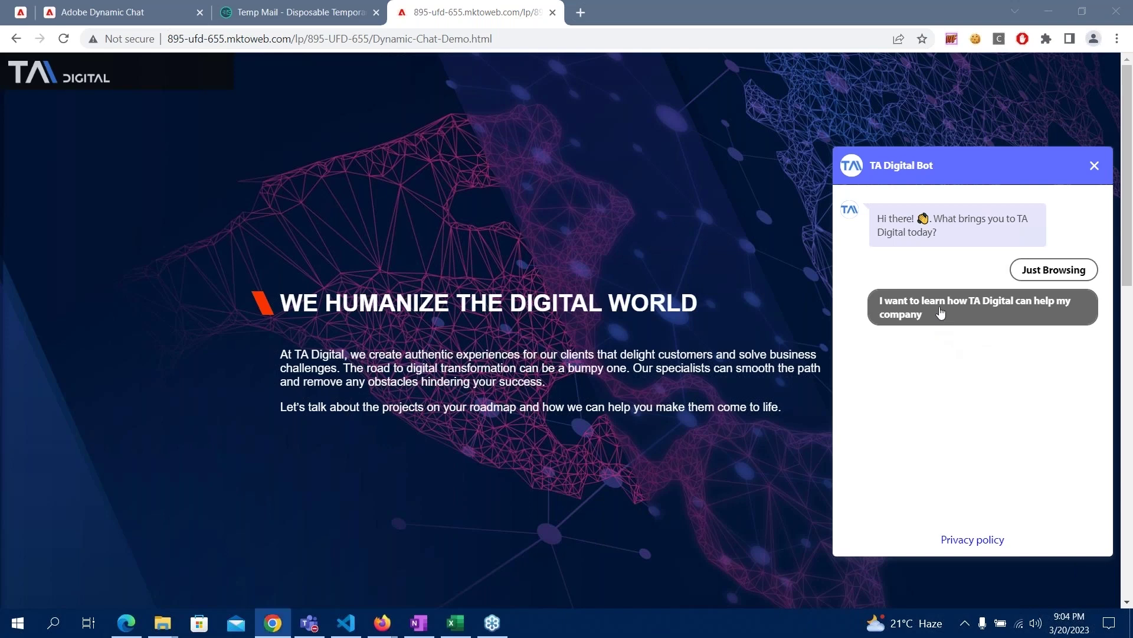
click(941, 312)
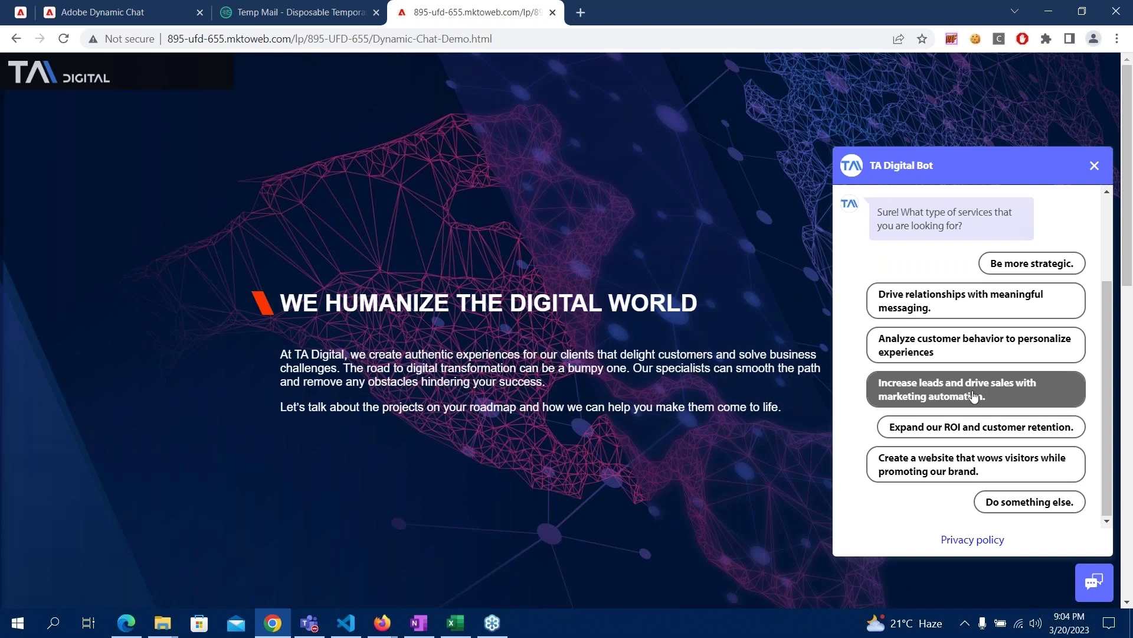
click(973, 398)
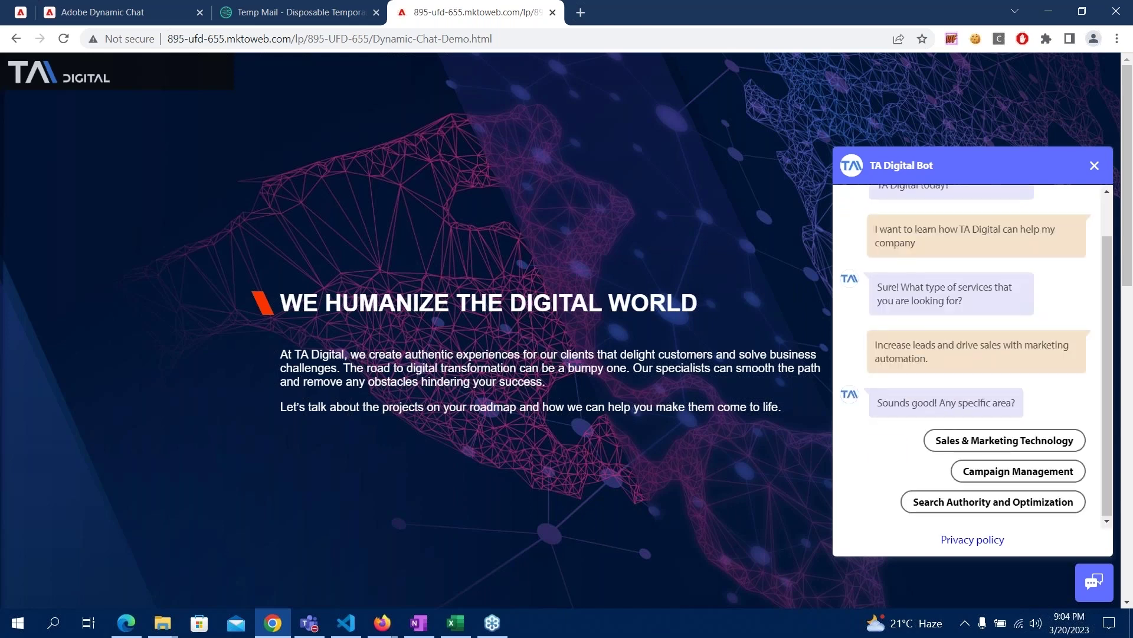
click(990, 470)
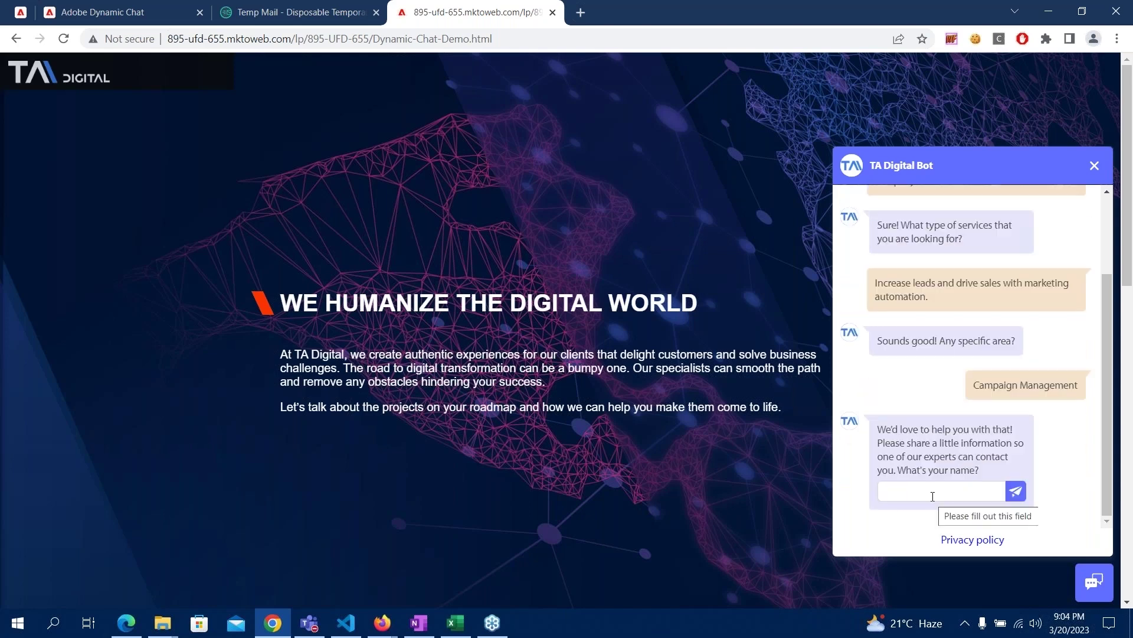
Type the visitor's name into the chat and submit it to the bot.
text(Nehans)
key(BackSpace)
text(ns)
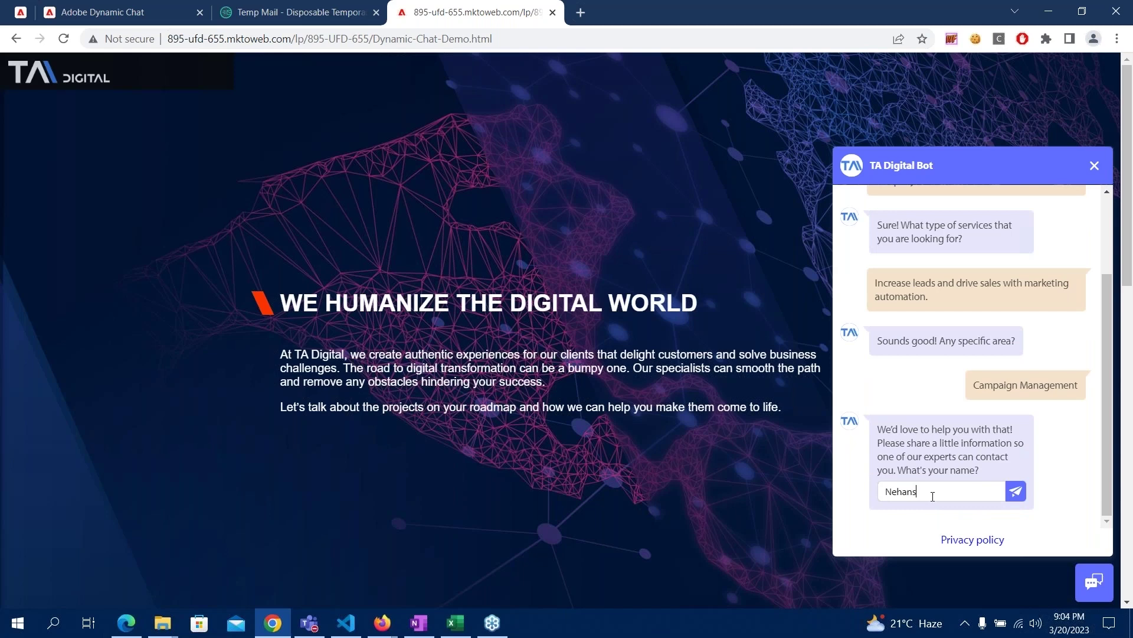
text(h)
key(Return)
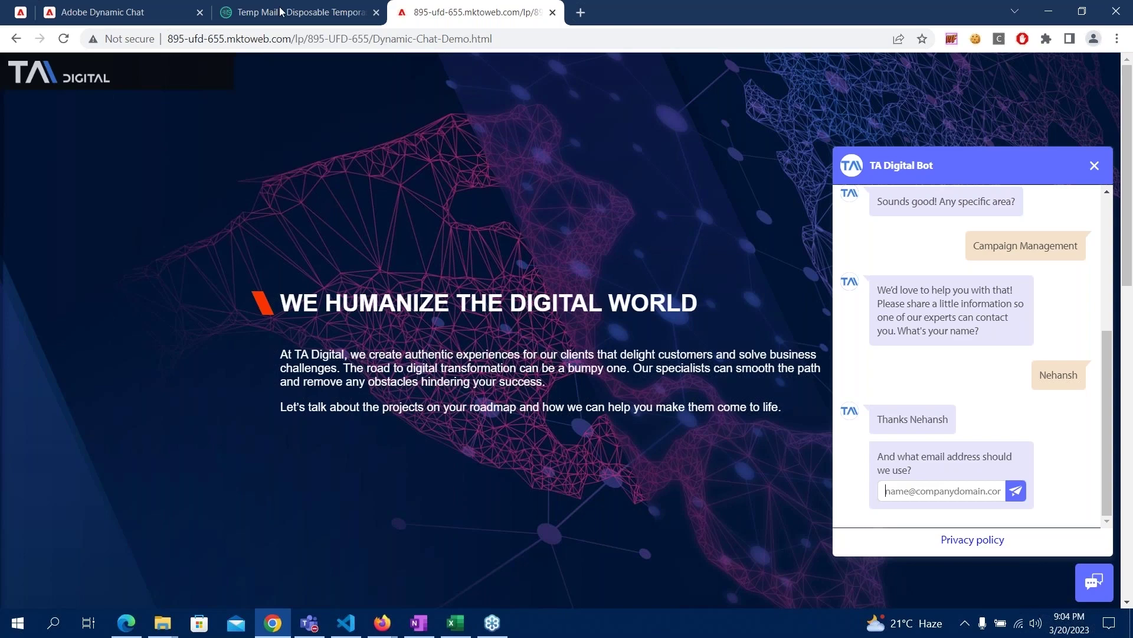
Paste the temporary email address from Temp Mail into the chat and send it.
click(281, 12)
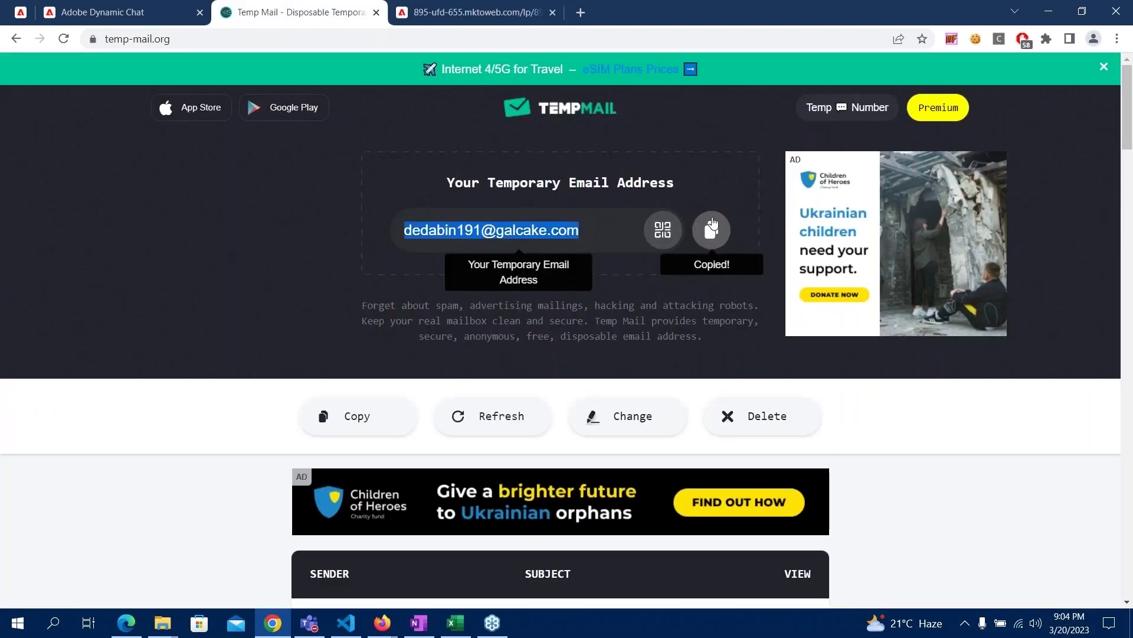
click(504, 8)
right_click(938, 491)
click(988, 429)
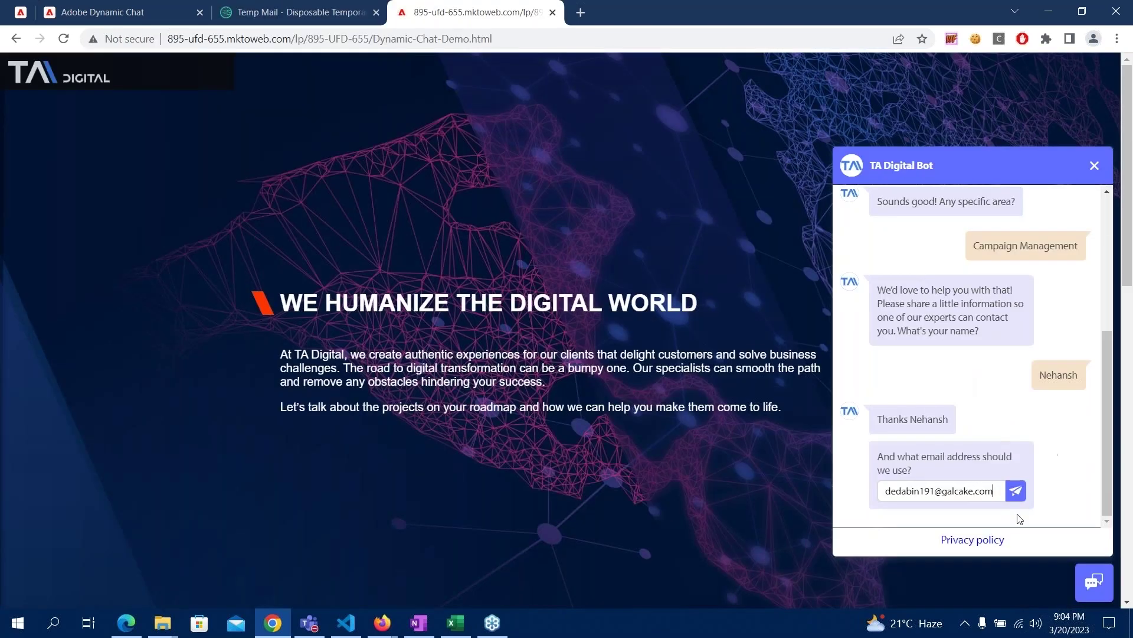
click(1016, 491)
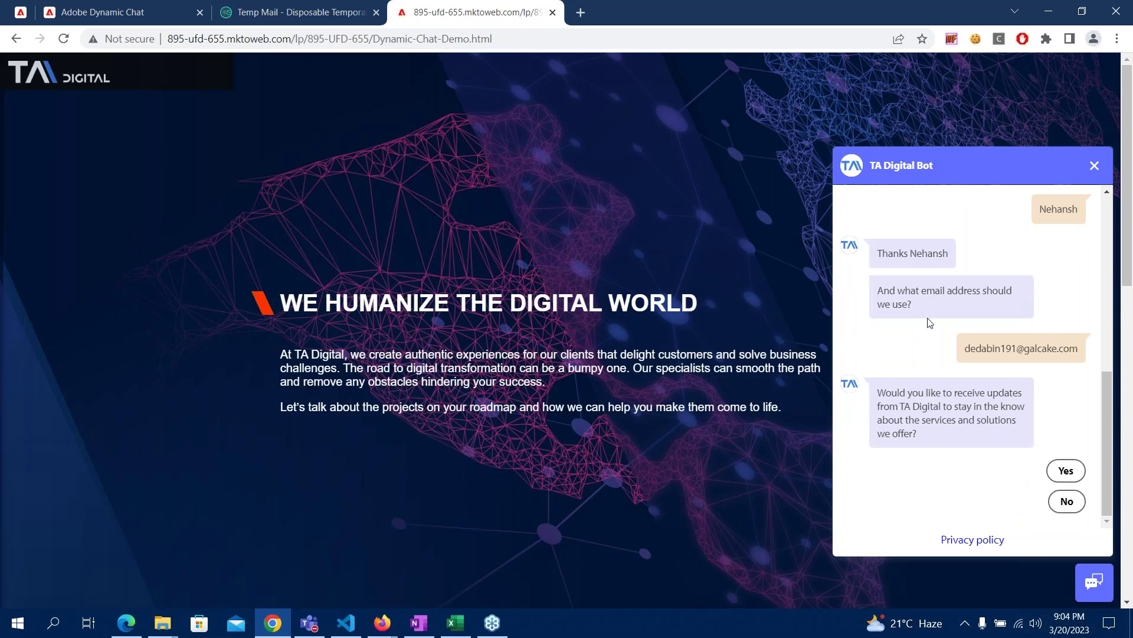
scroll(959, 356, up, 1)
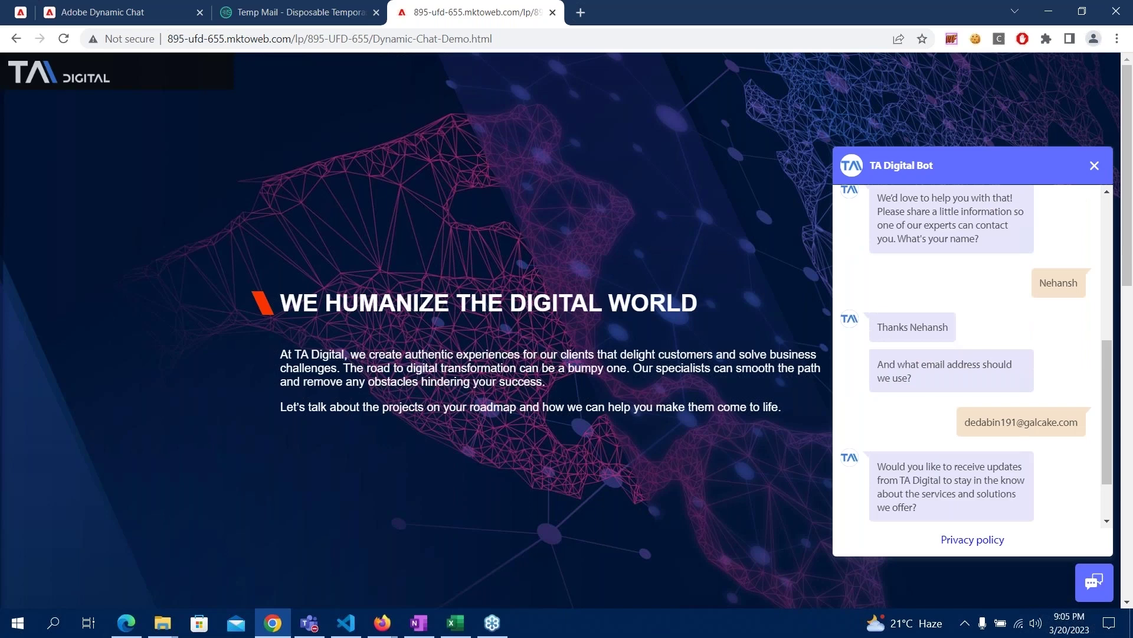
Review the chat history and answer 'Yes' to receiving updates from TA Digital.
scroll(968, 354, down, 1)
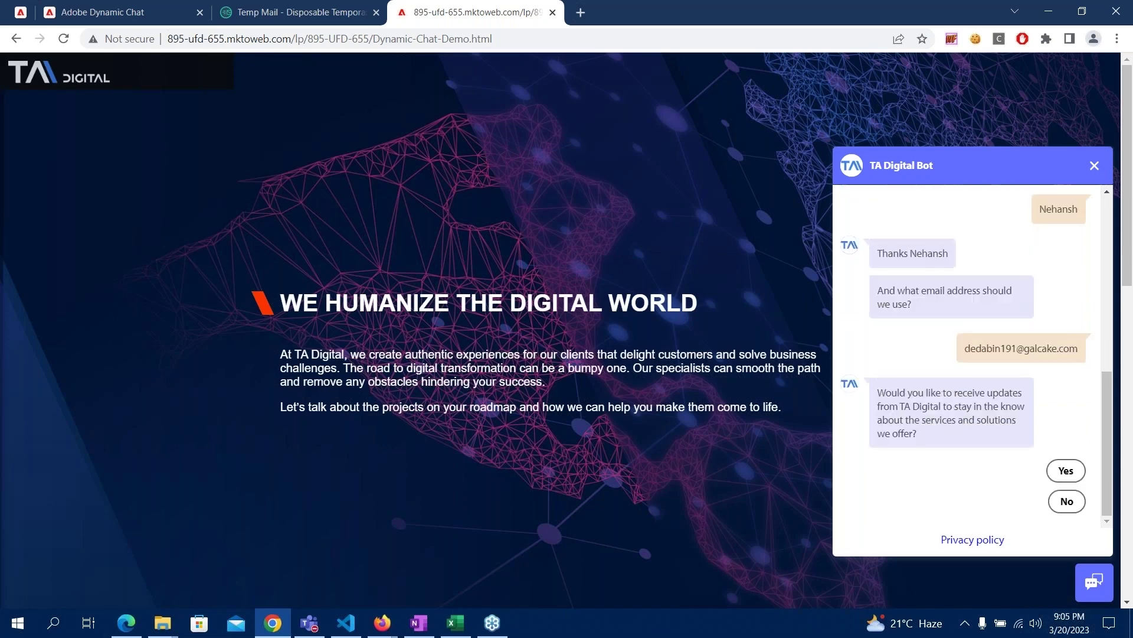
scroll(1006, 379, up, 2)
scroll(1025, 339, down, 2)
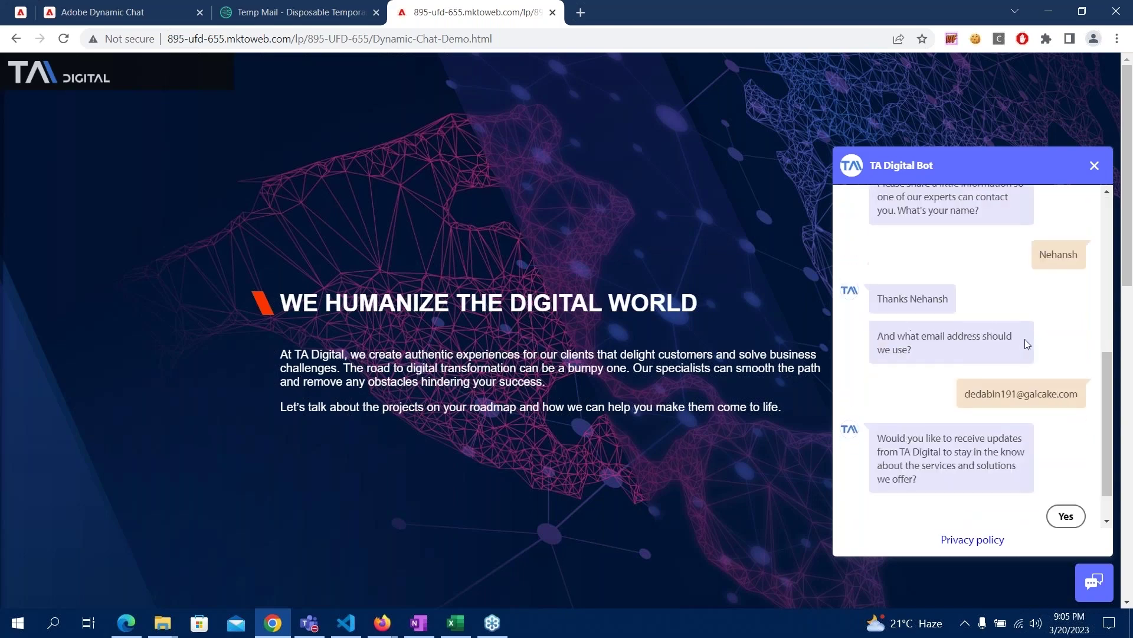
scroll(1037, 329, down, 2)
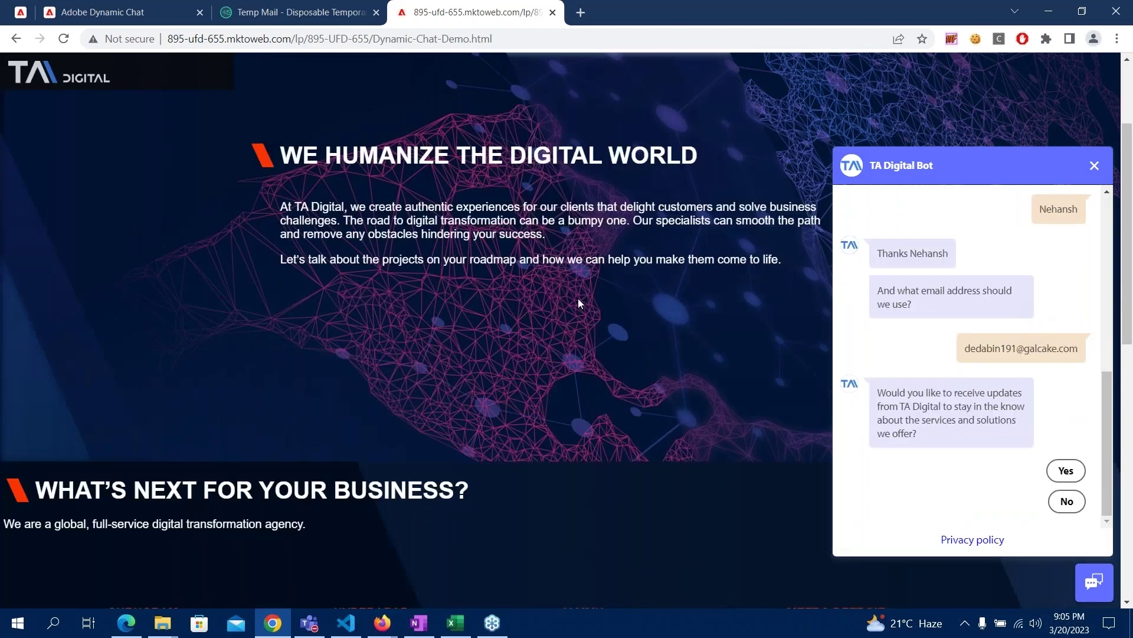
scroll(578, 299, up, 2)
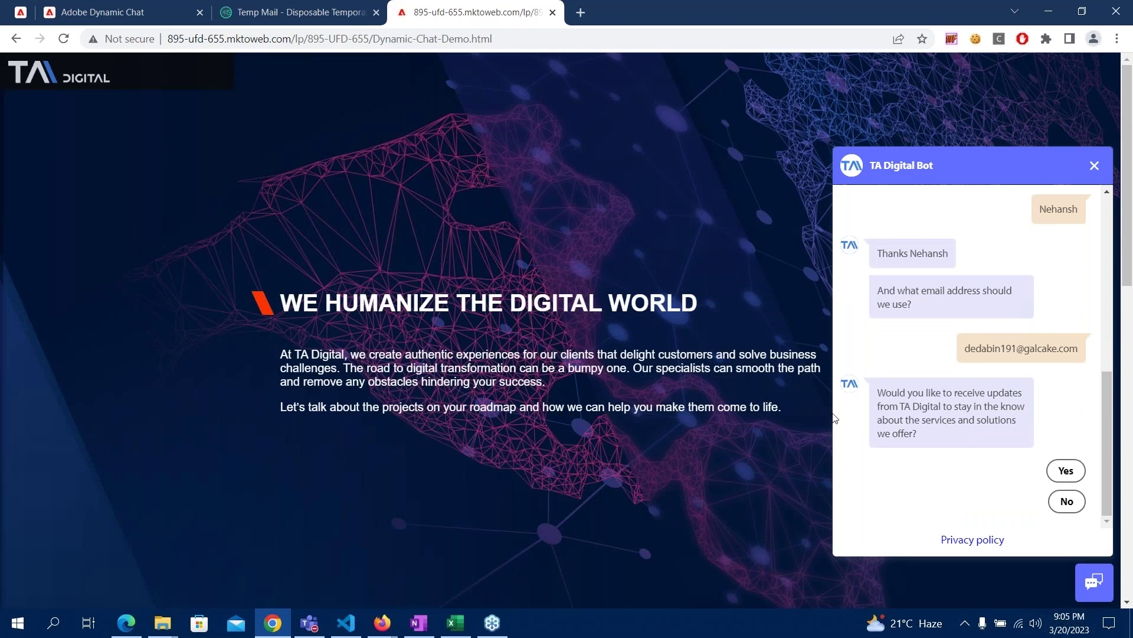
click(1080, 471)
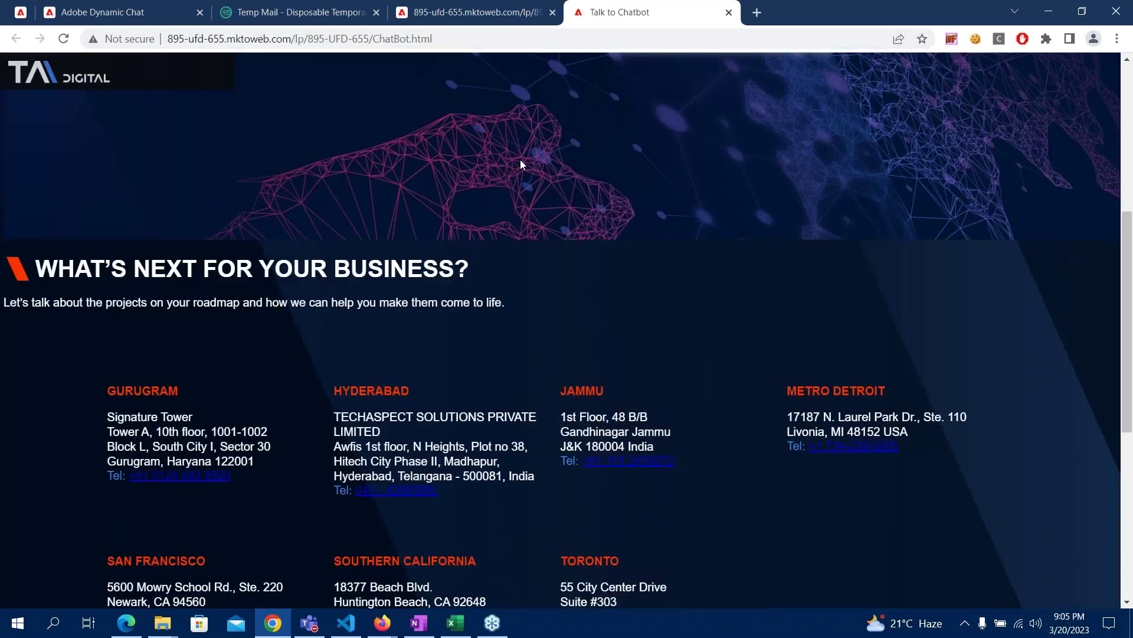
click(507, 12)
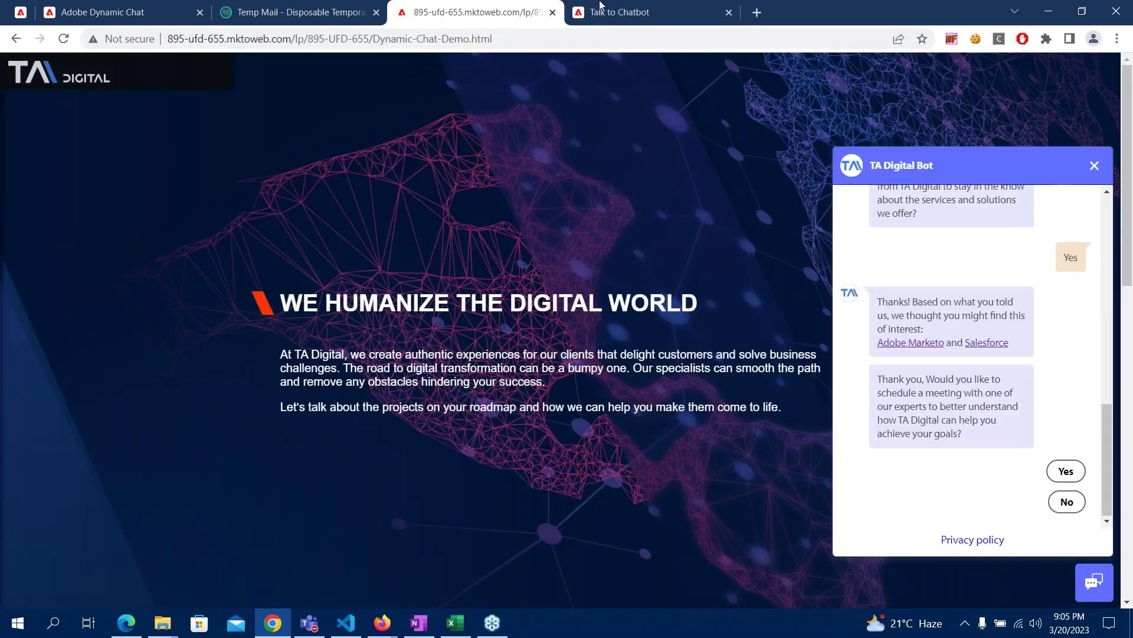
click(601, 6)
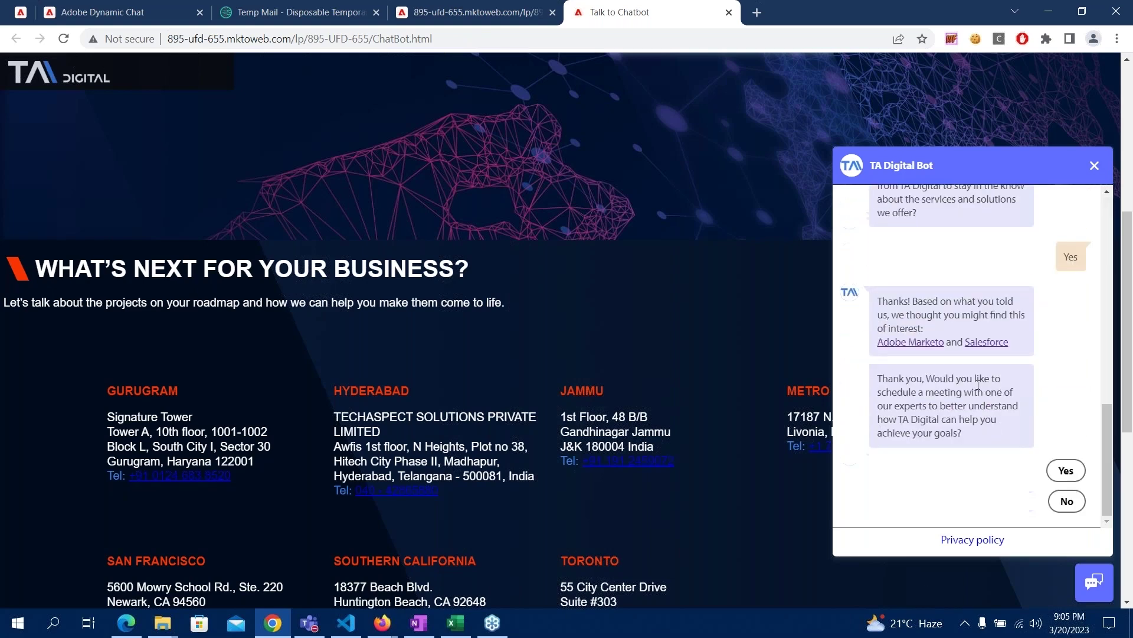
click(501, 5)
click(729, 12)
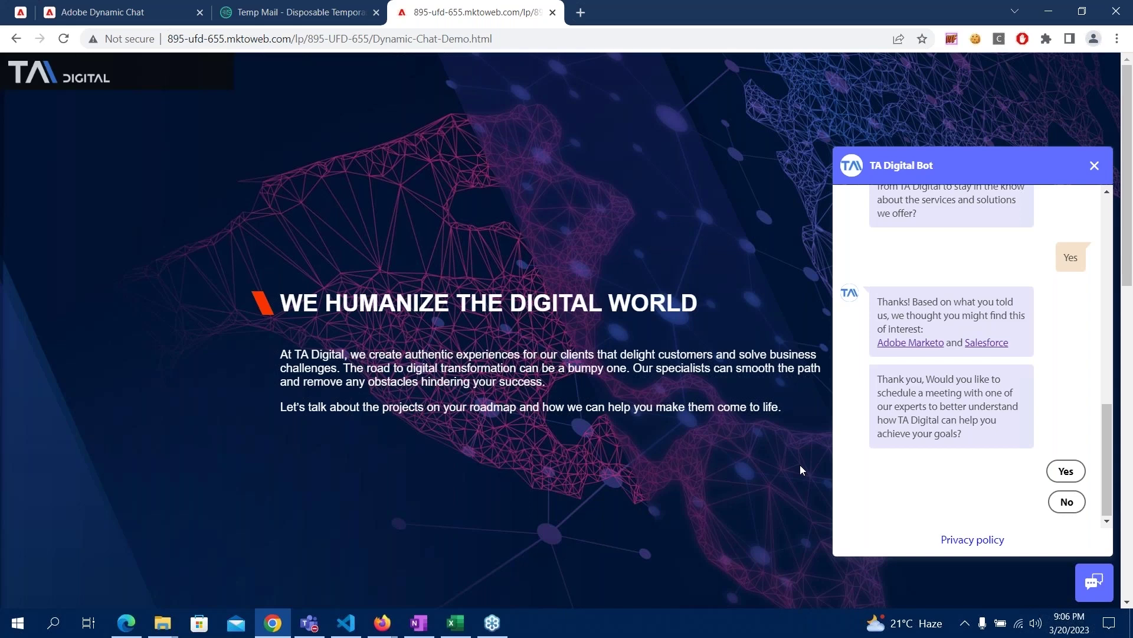
Agree to meet an expert and bring up the meeting scheduling calendar.
click(1067, 471)
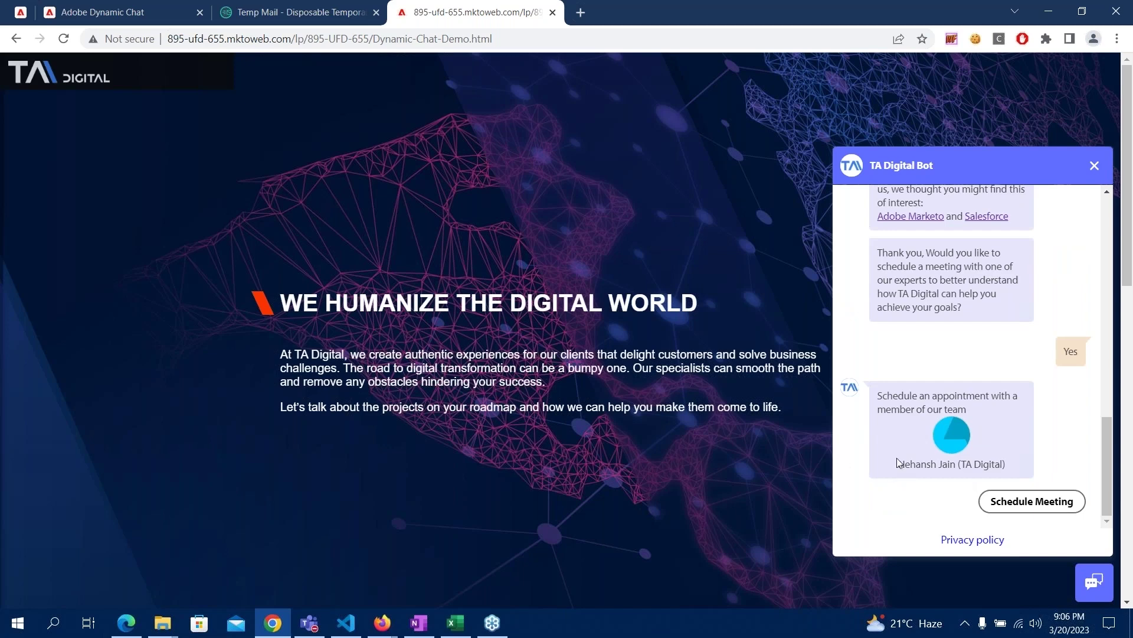
drag(898, 463, 1005, 464)
click(1019, 460)
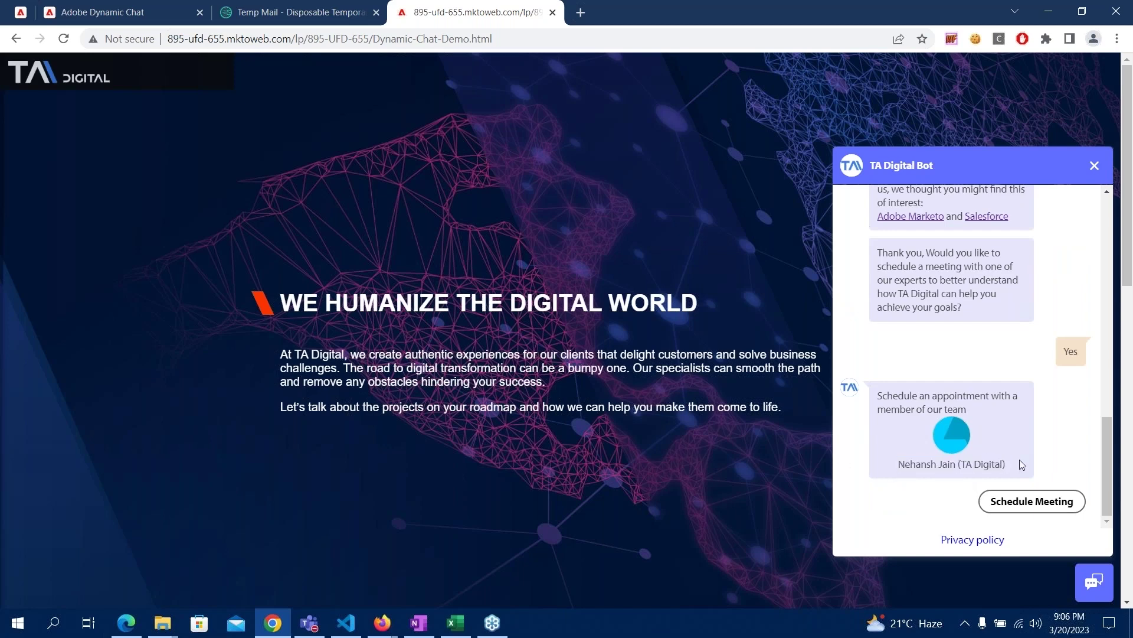
click(1041, 497)
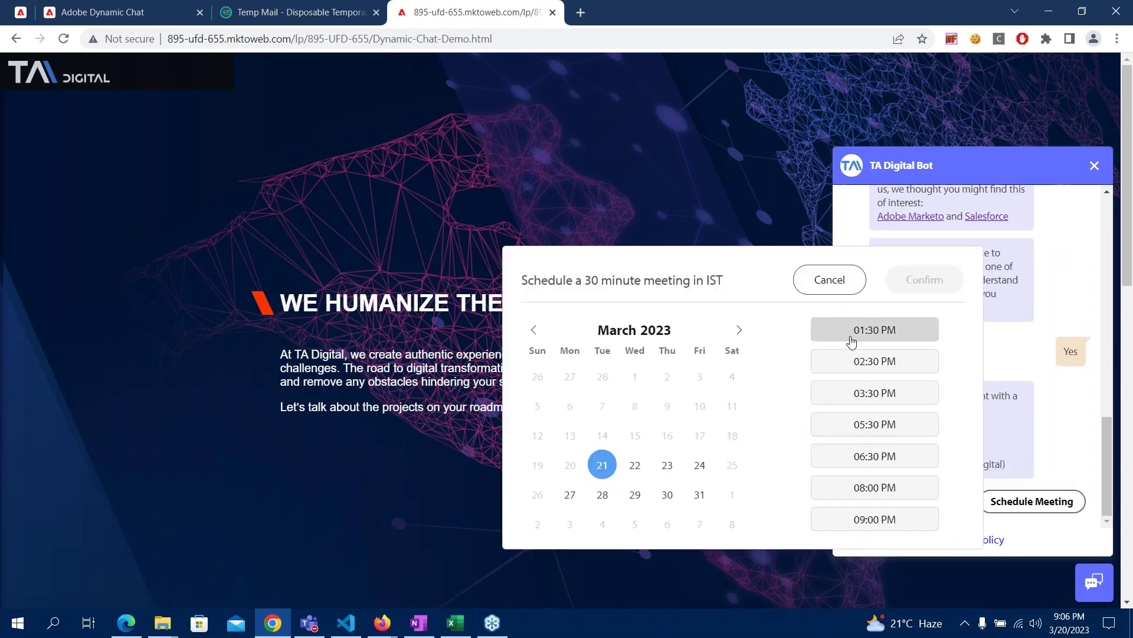
Book the meeting for March 21, 2023 at 01:30 PM IST and confirm it.
scroll(852, 342, down, 2)
scroll(851, 342, down, 4)
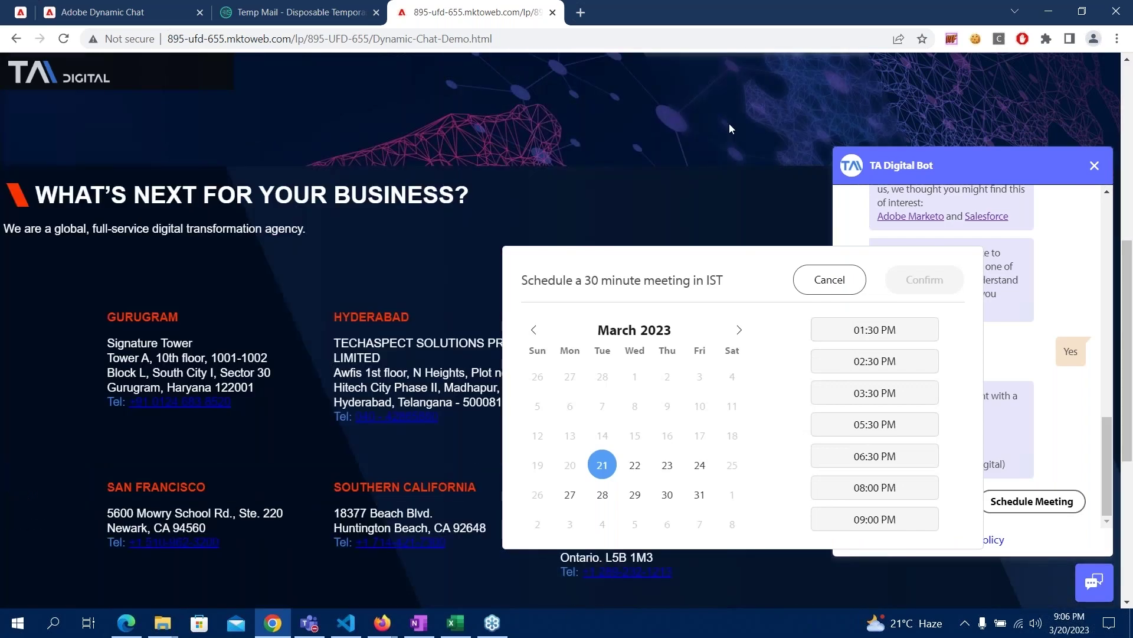
scroll(747, 476, up, 6)
click(697, 467)
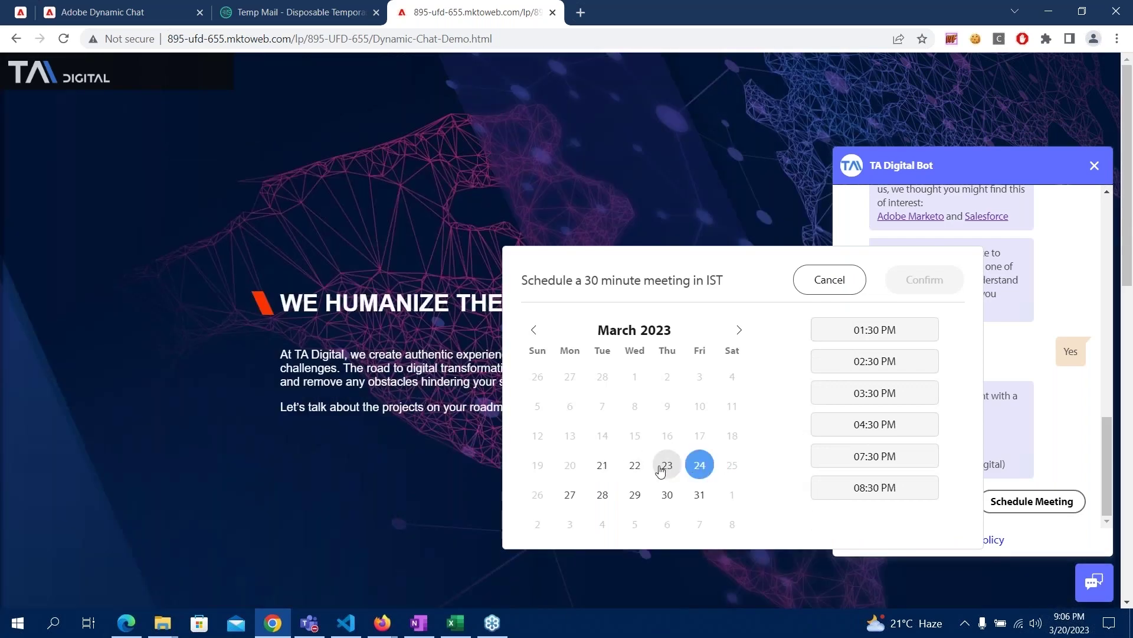
click(670, 469)
click(608, 468)
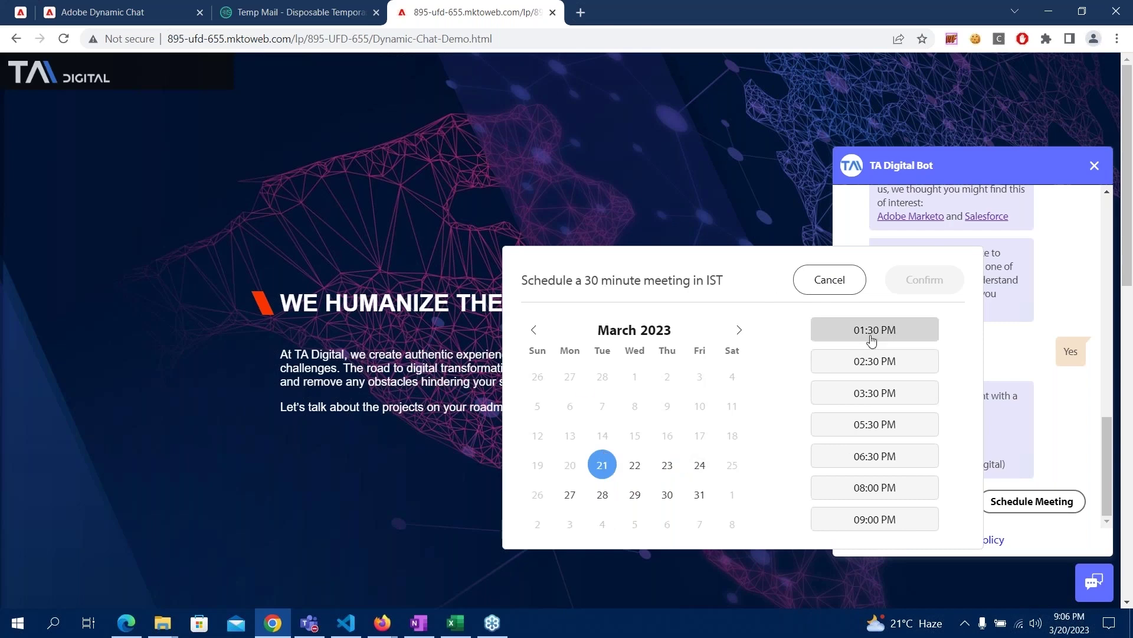
click(841, 330)
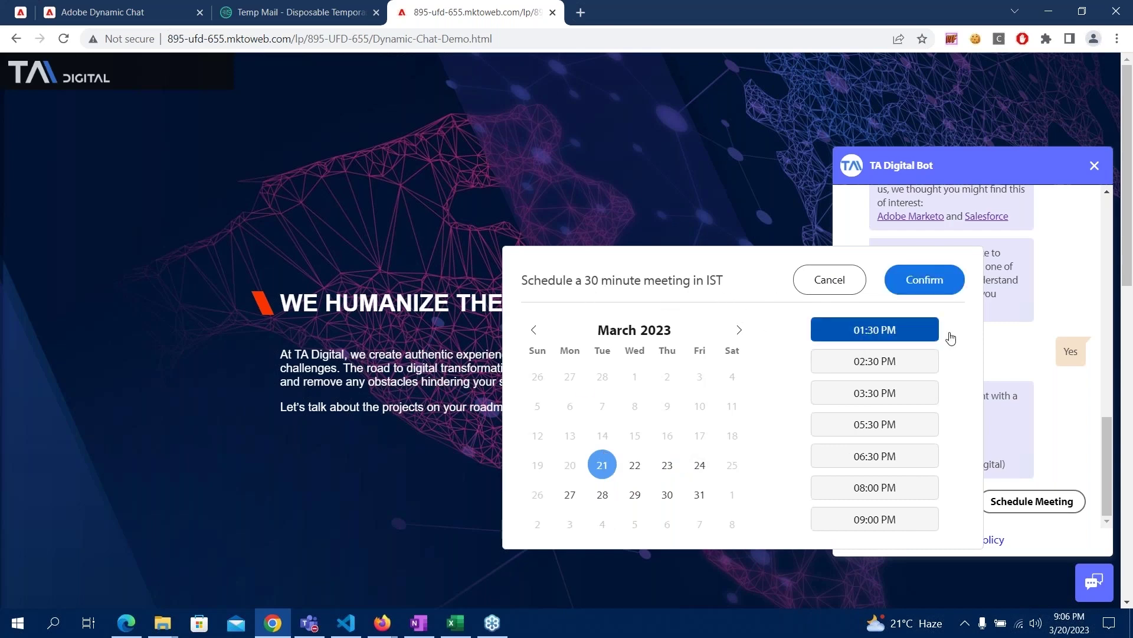
click(924, 279)
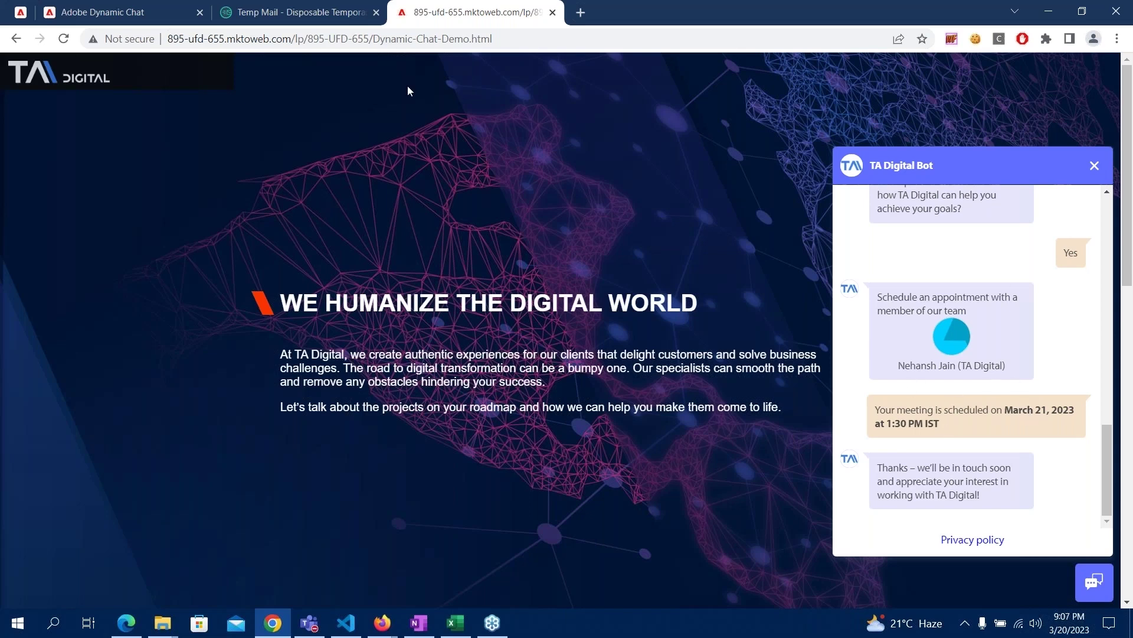
click(349, 6)
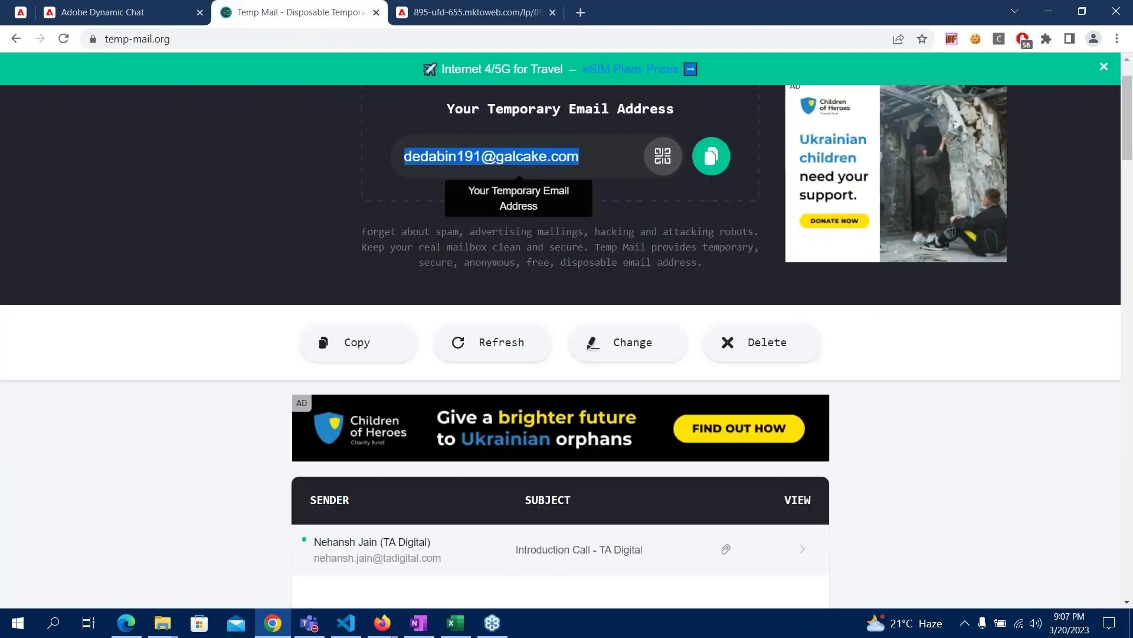
Open the 'Introduction Call - TA Digital' email and scroll through its Teams join details.
scroll(668, 271, down, 5)
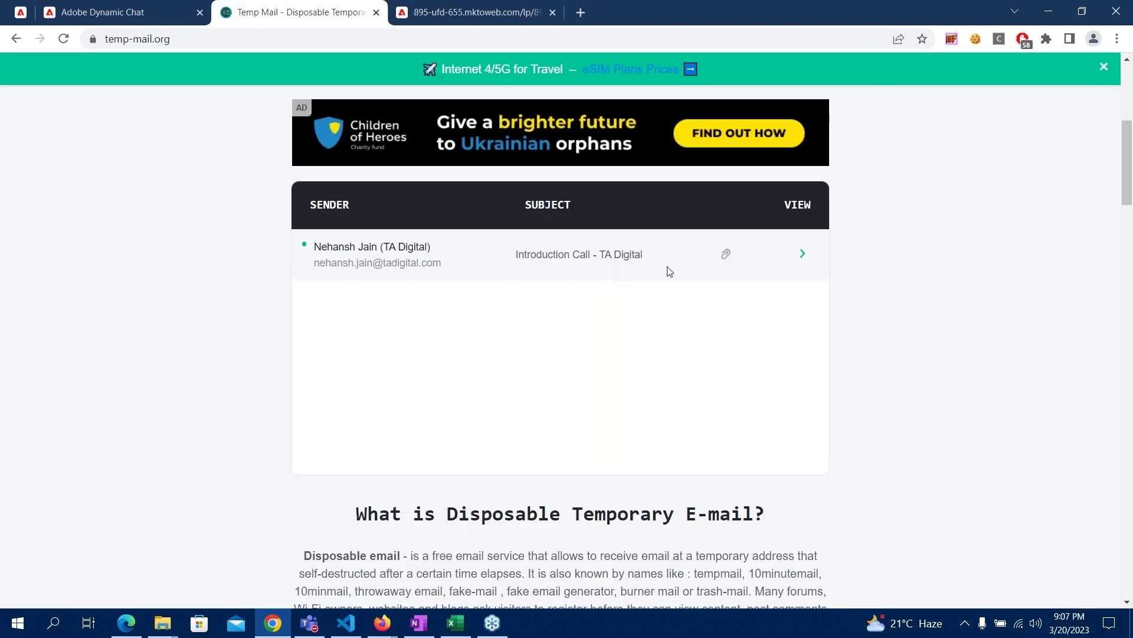
click(803, 255)
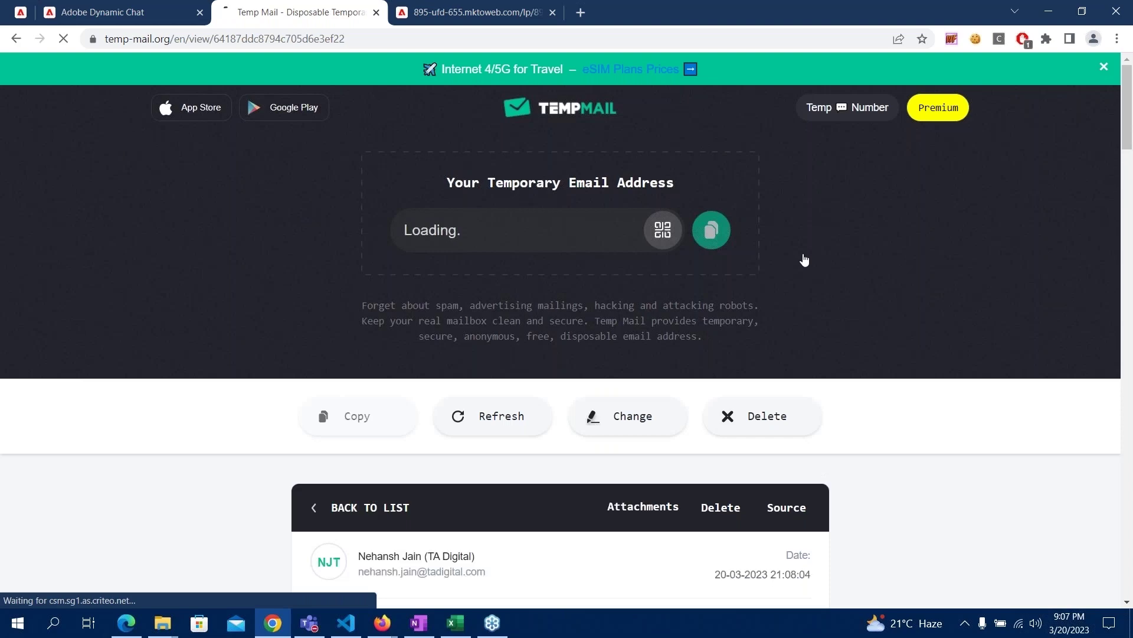
scroll(805, 236, down, 1)
scroll(708, 307, down, 2)
scroll(581, 450, down, 4)
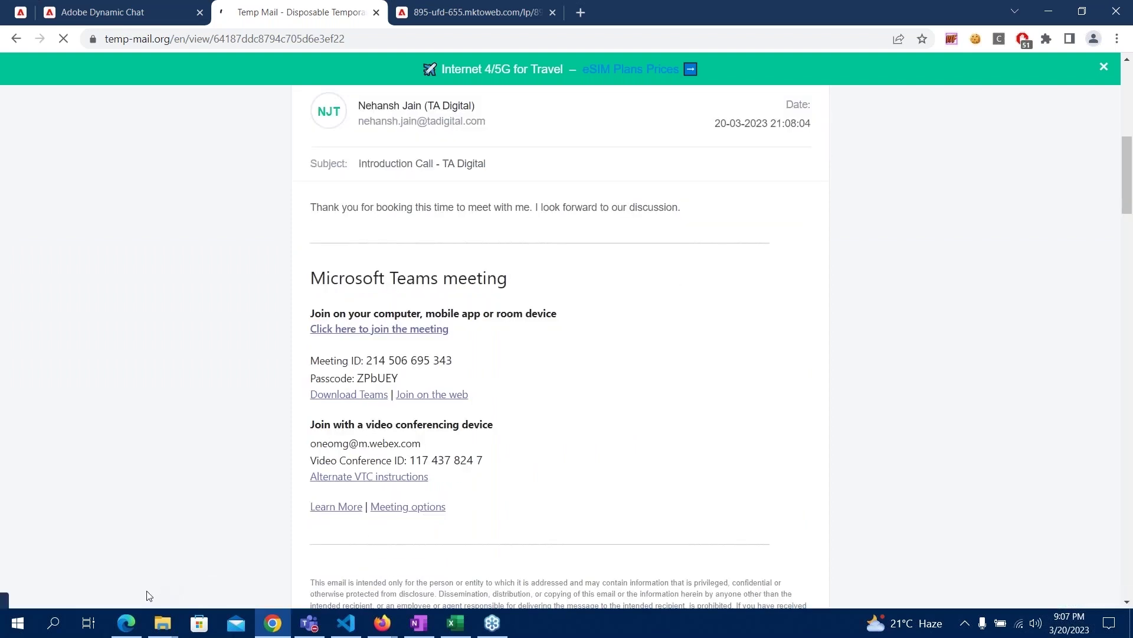
Open the New Dynamic Chat Event email in Outlook and highlight its title and meeting time.
click(133, 620)
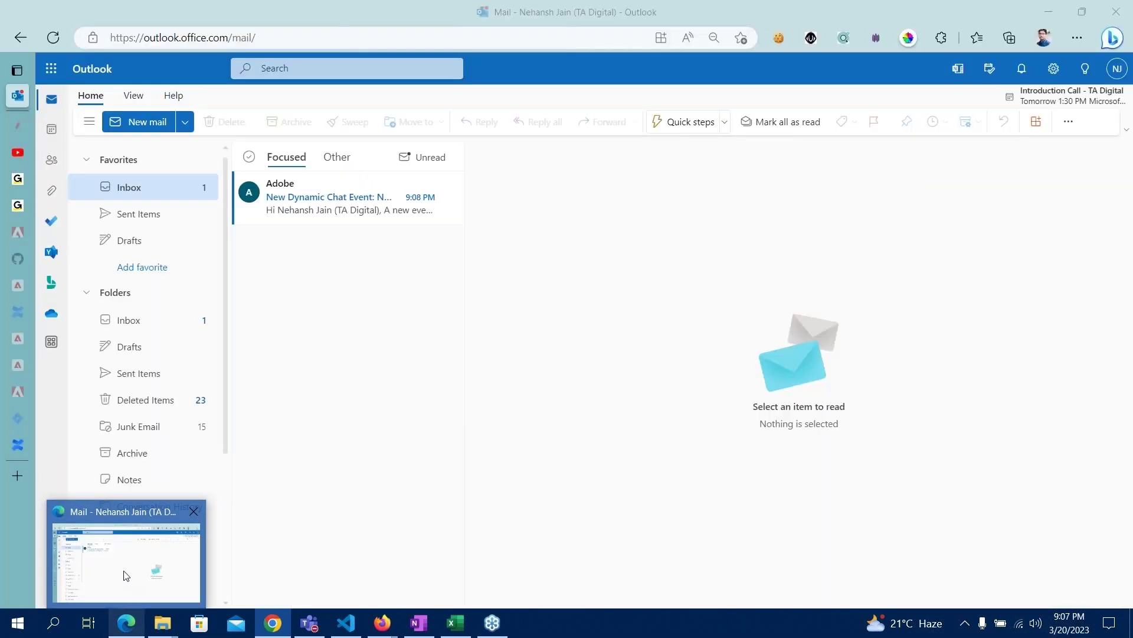
click(333, 198)
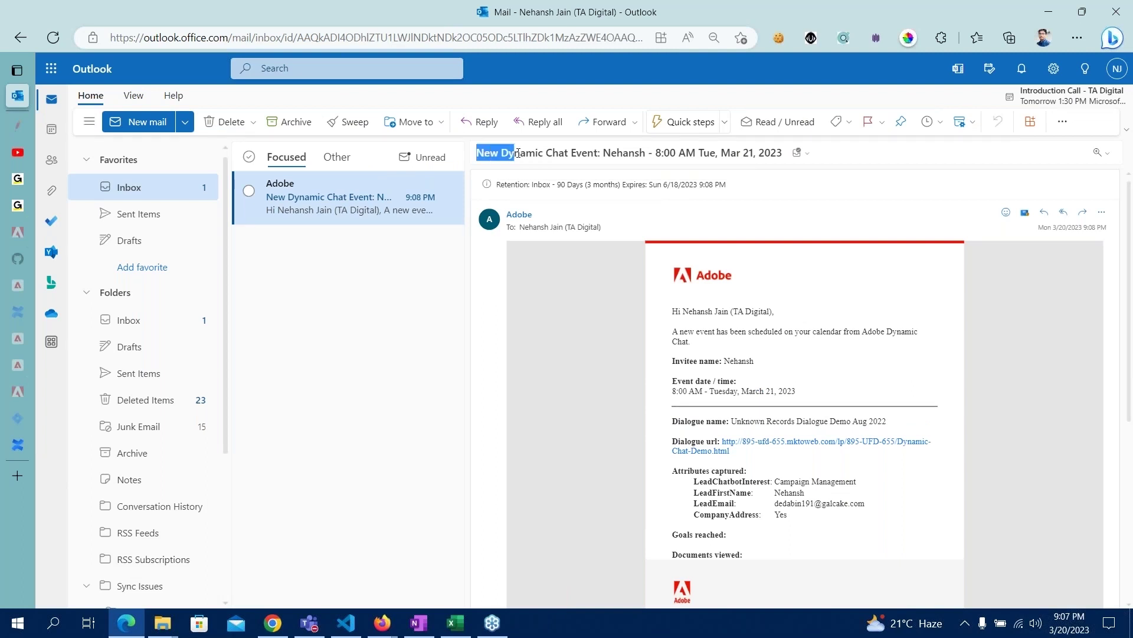
drag(483, 152, 783, 153)
click(625, 160)
click(670, 157)
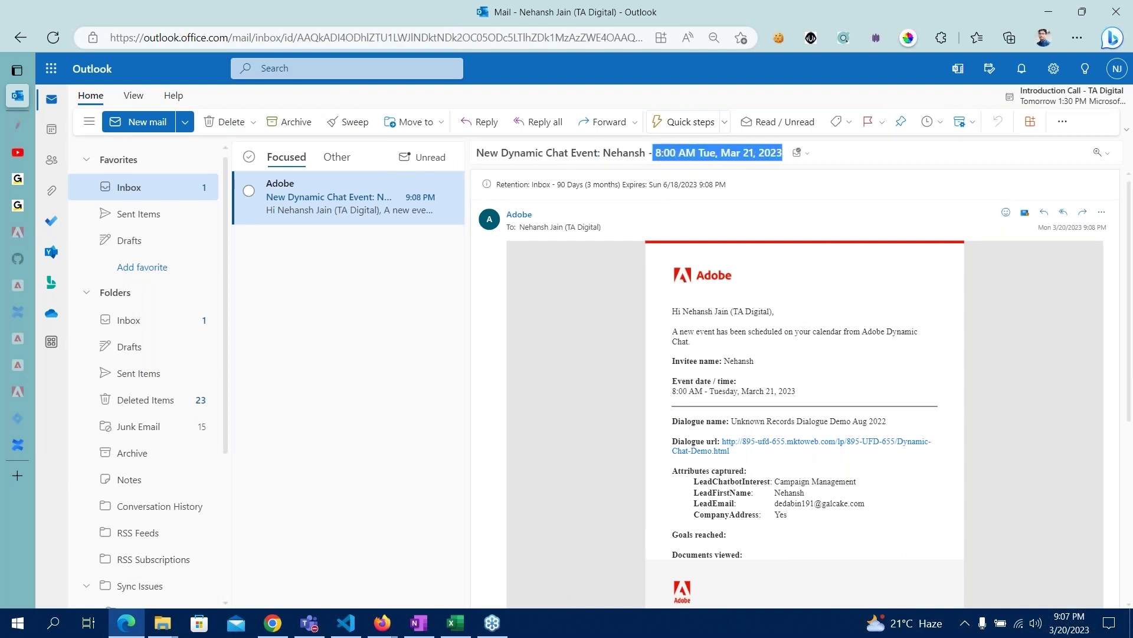
click(778, 320)
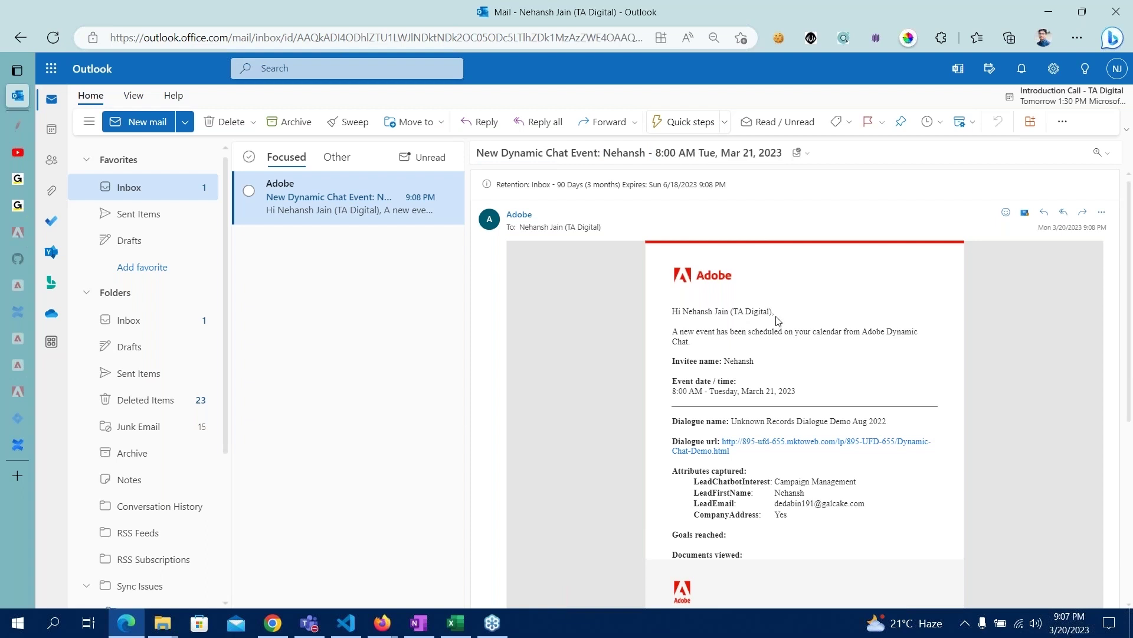
Highlight the dialogue name, dialogue URL and captured lead attribute values in the email.
scroll(761, 379, down, 1)
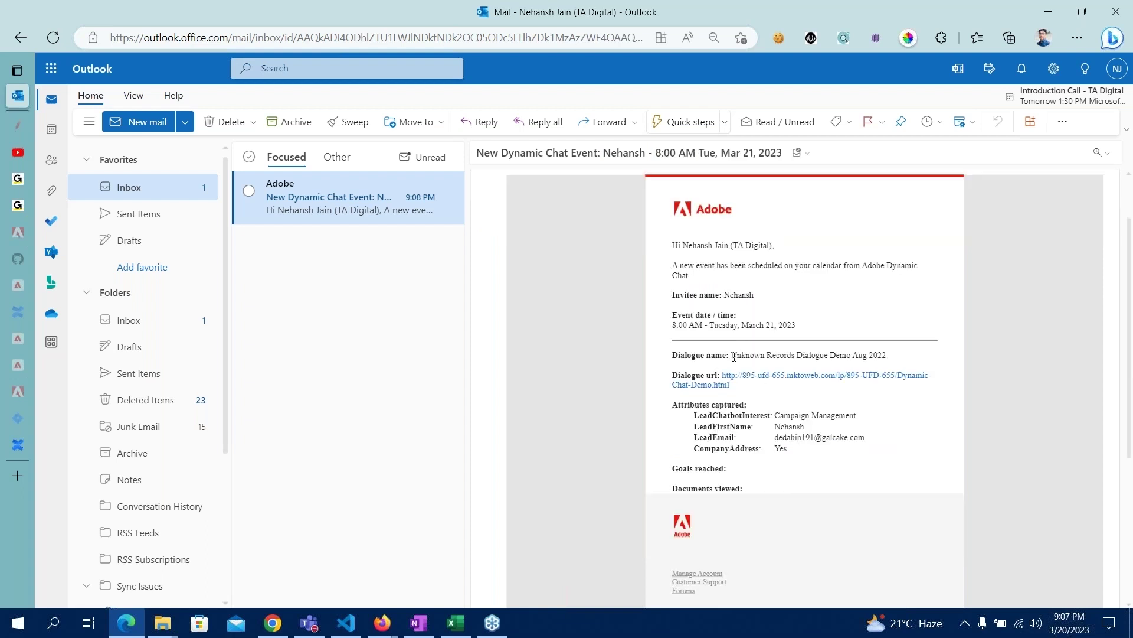
drag(729, 356, 773, 388)
click(774, 389)
drag(776, 415, 810, 452)
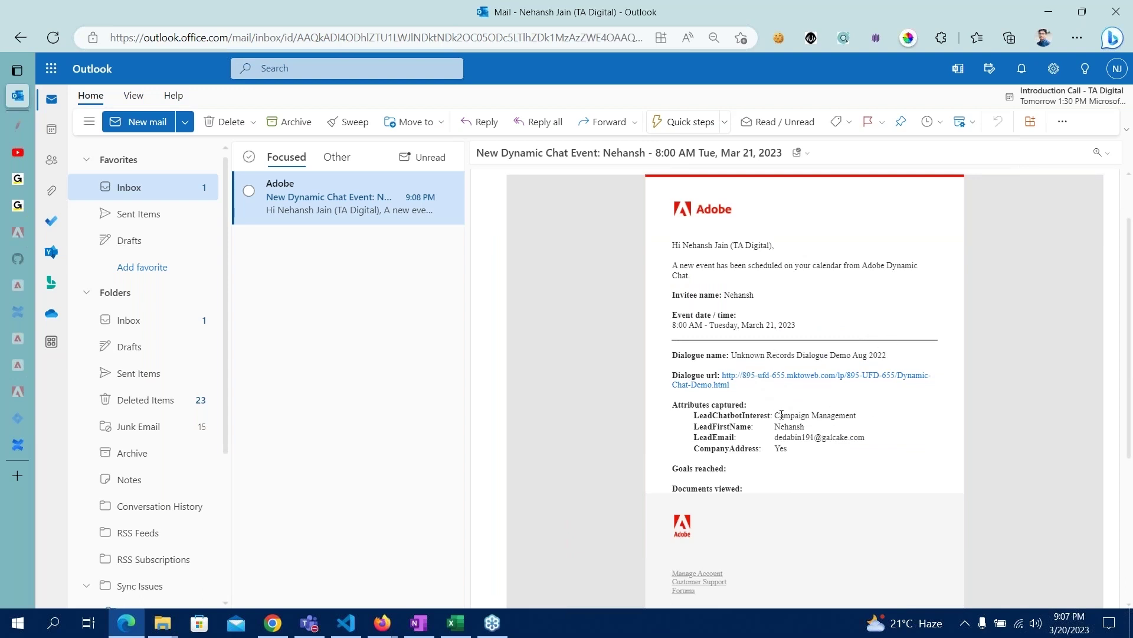
click(810, 451)
click(264, 616)
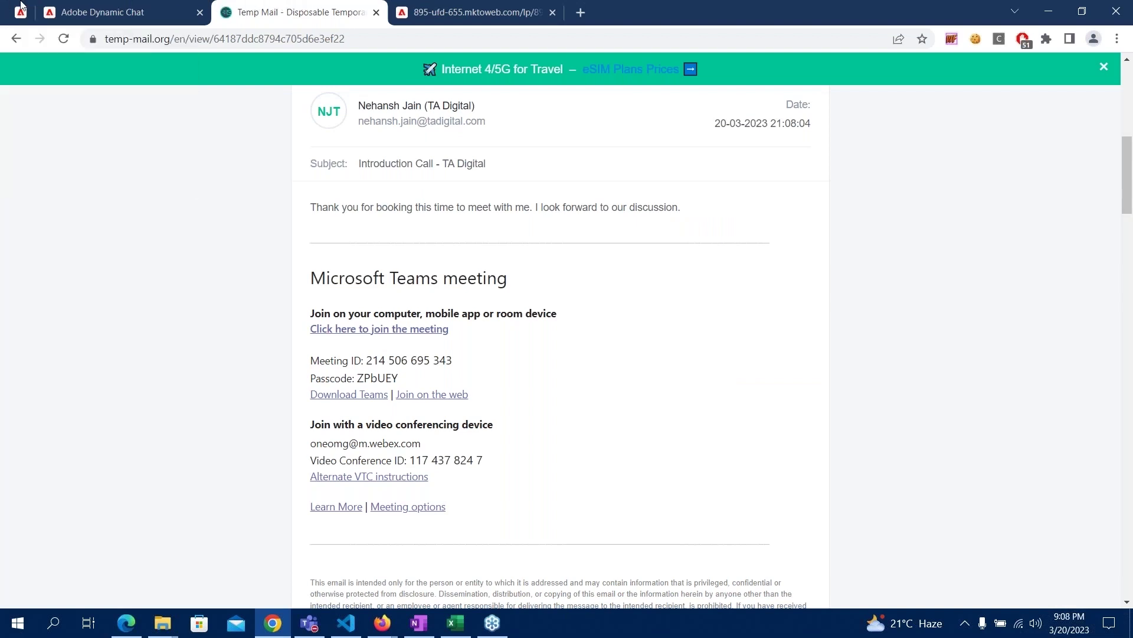
click(21, 9)
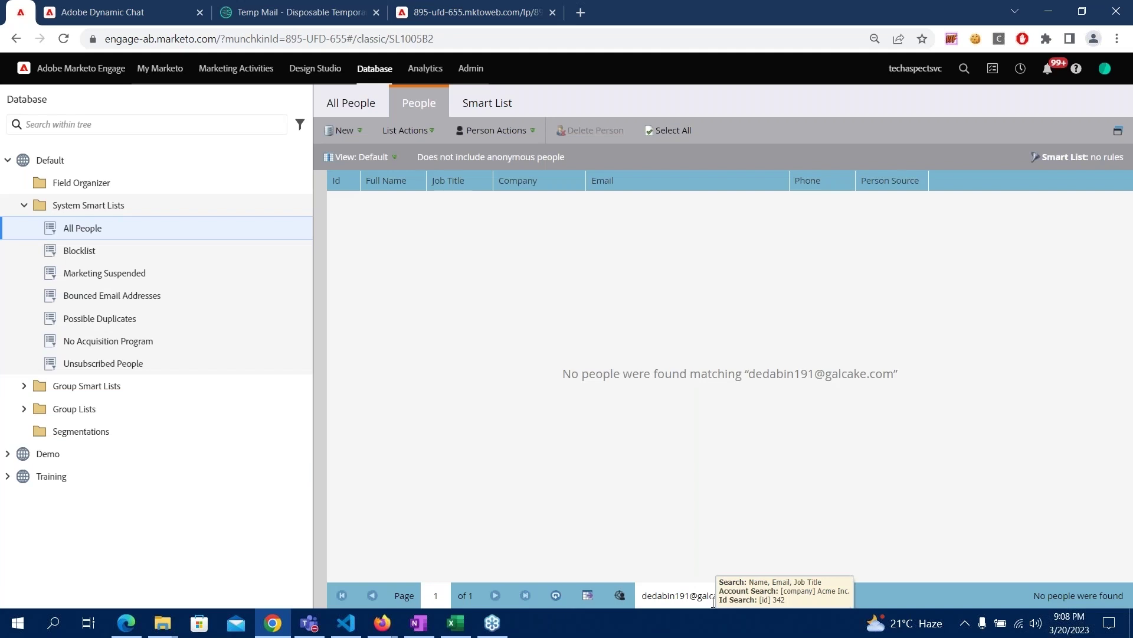
Search All People by the email domain alone to find the dynamicChat-sourced lead.
triple_click(713, 601)
key(Return)
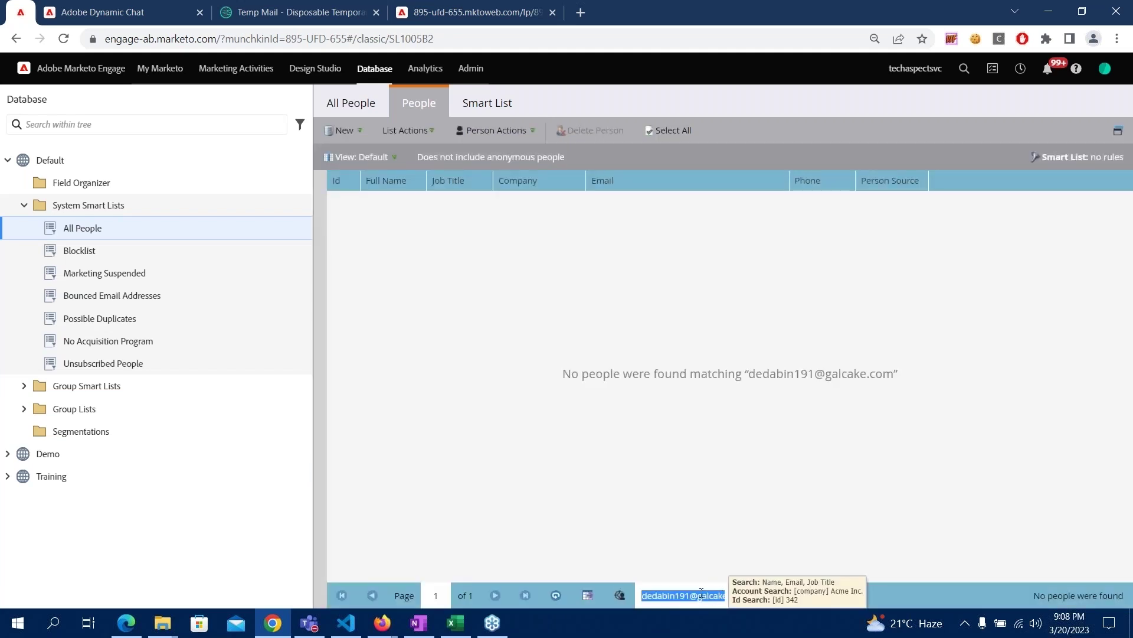
click(696, 595)
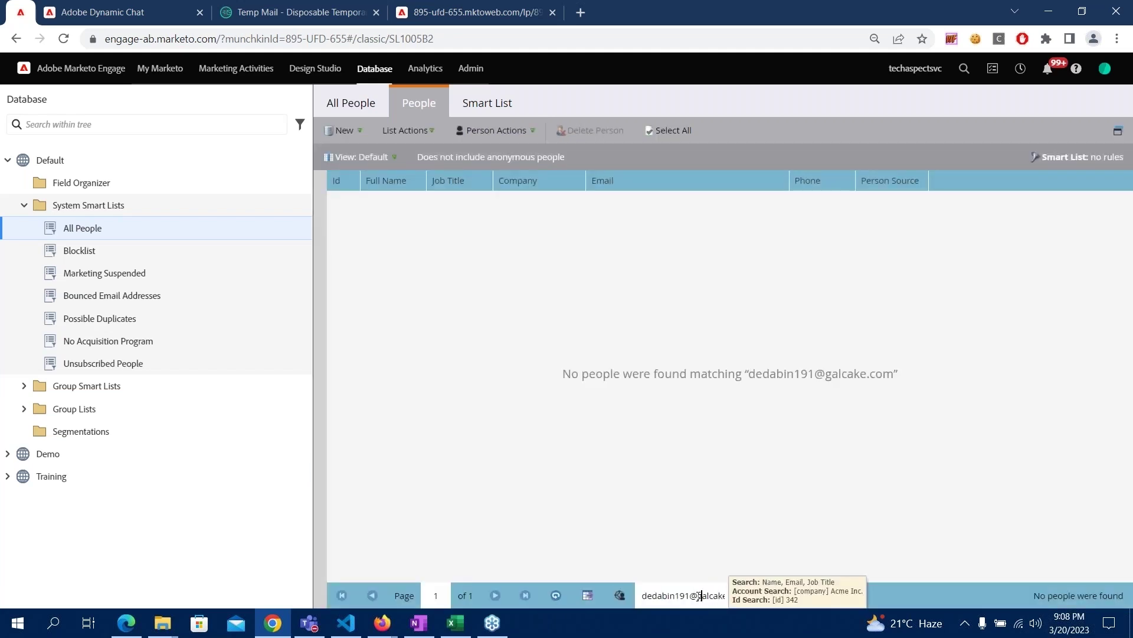
double_click(685, 595)
key(BackSpace)
key(Return)
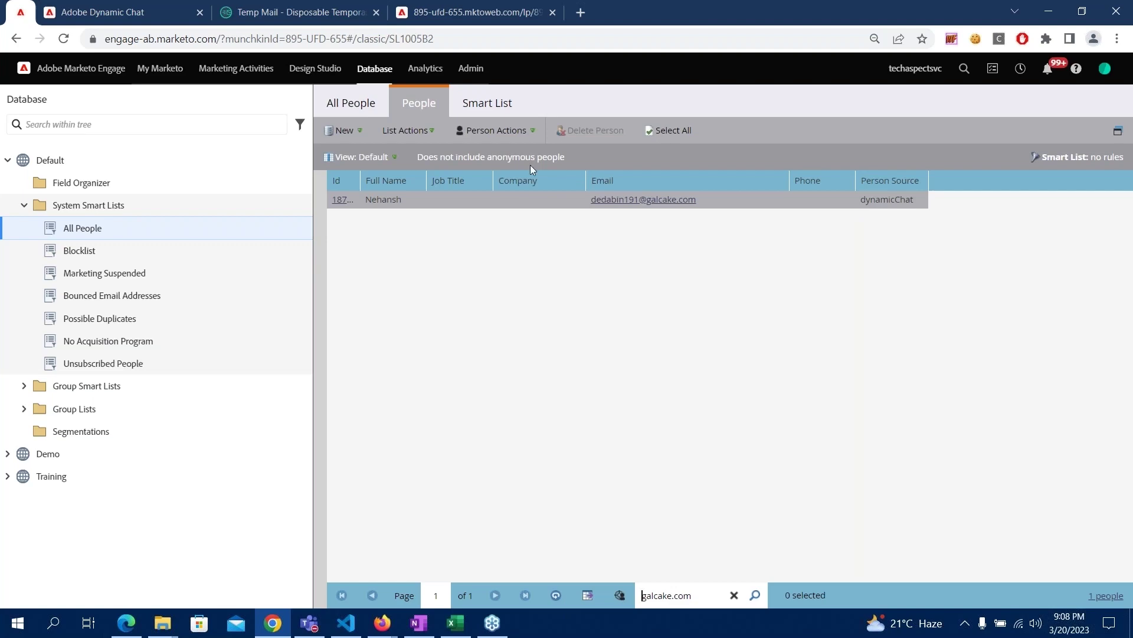
click(448, 8)
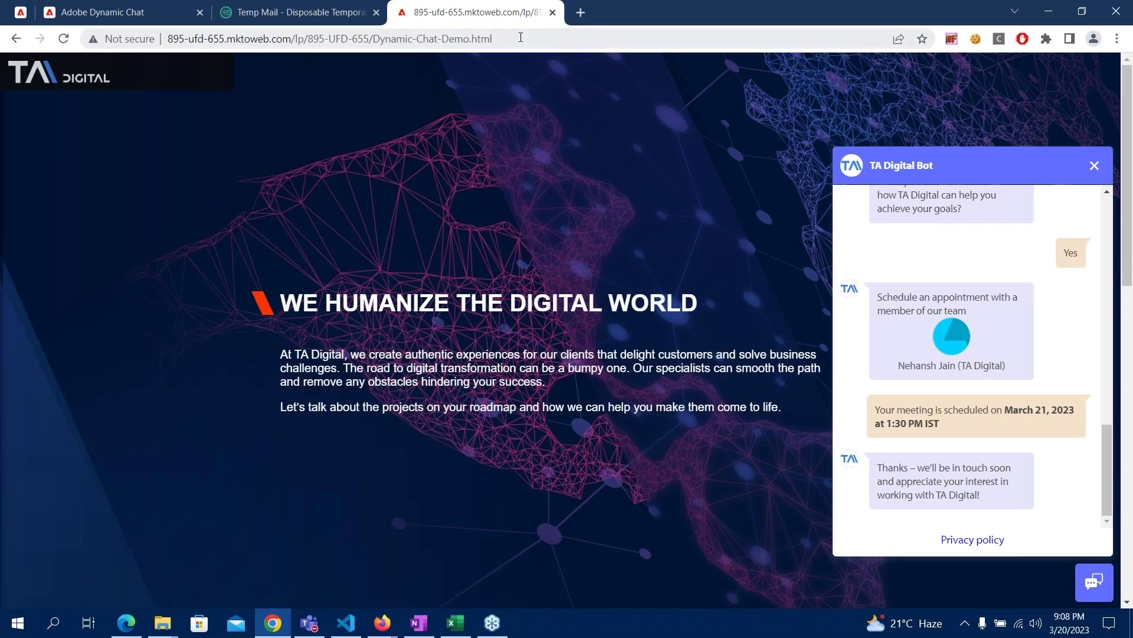
Reload the demo page with F5 and reopen the chat as a returning visitor.
key(F5)
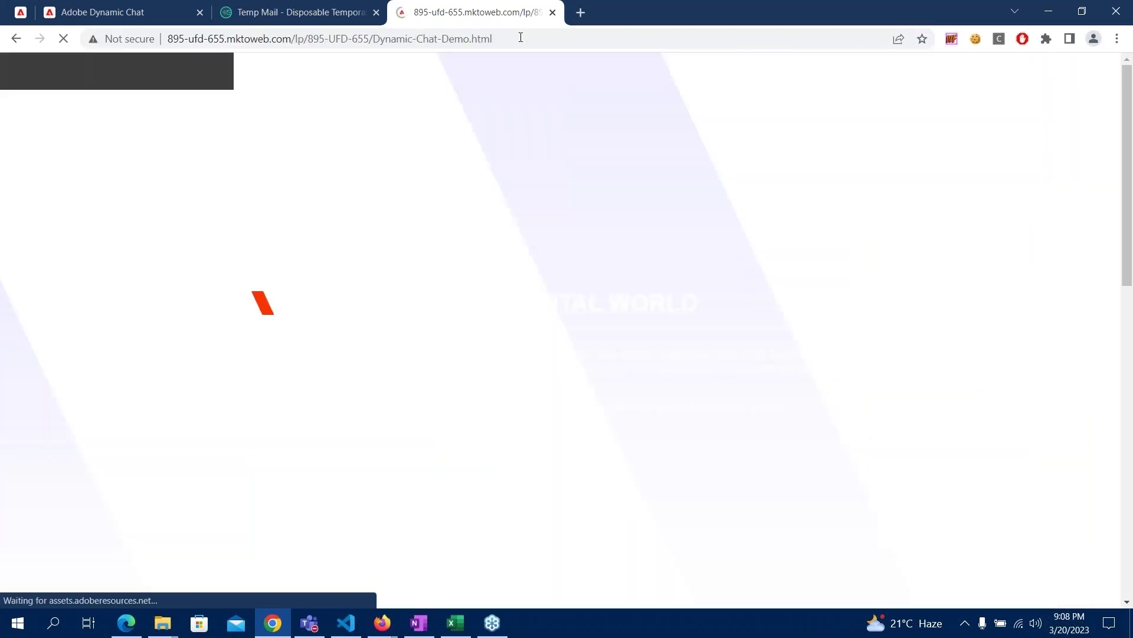
scroll(866, 335, down, 2)
scroll(848, 335, down, 10)
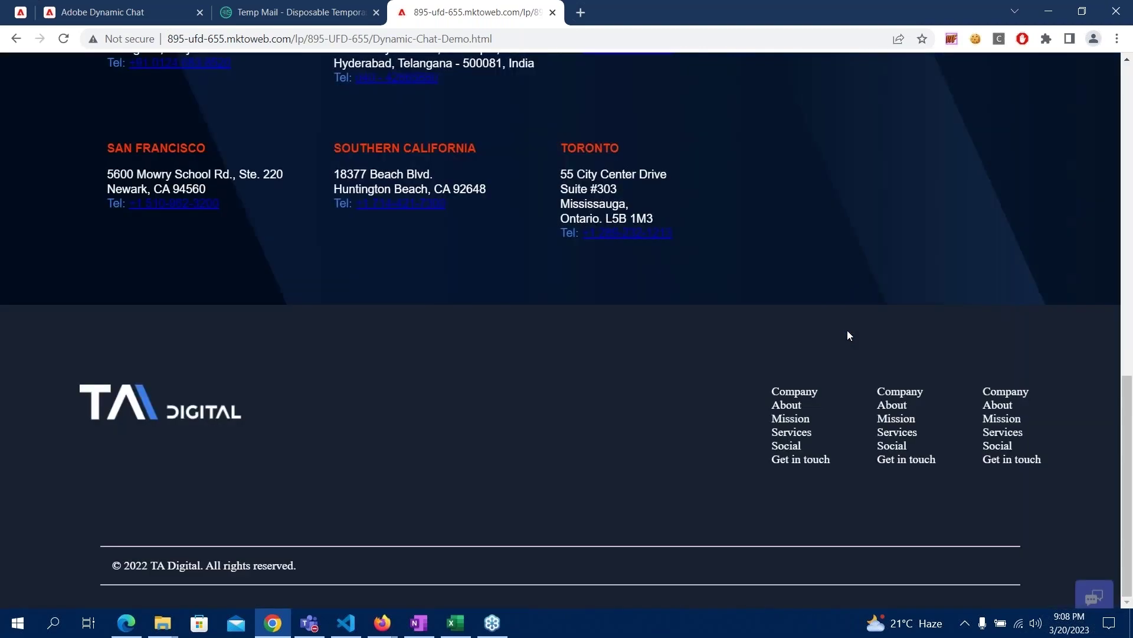
scroll(847, 335, up, 4)
scroll(886, 455, up, 10)
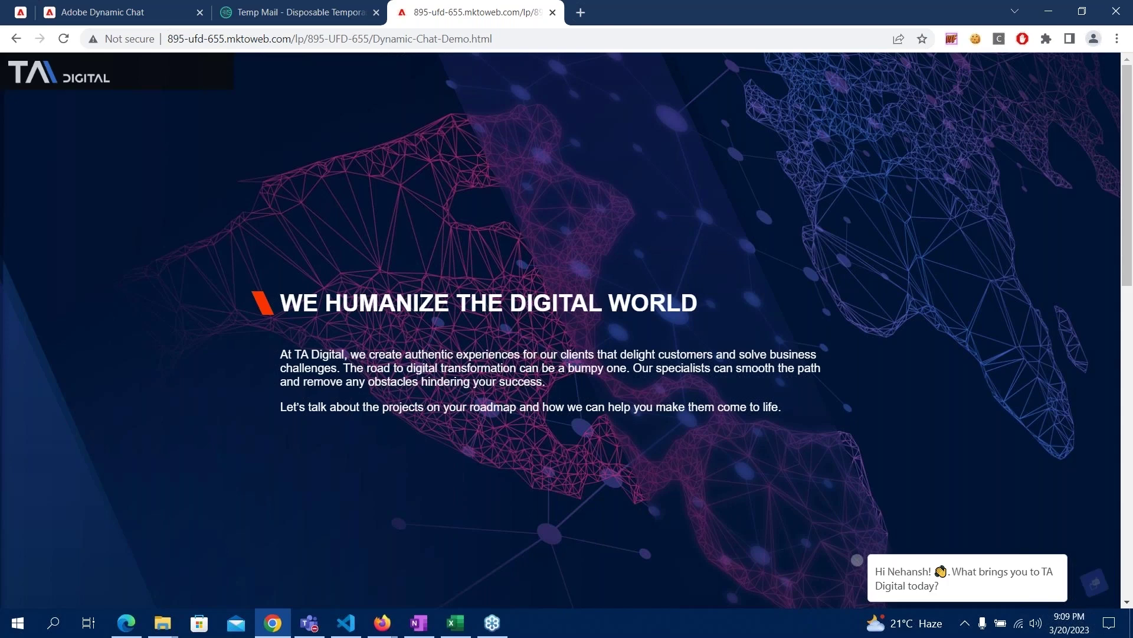
click(1093, 582)
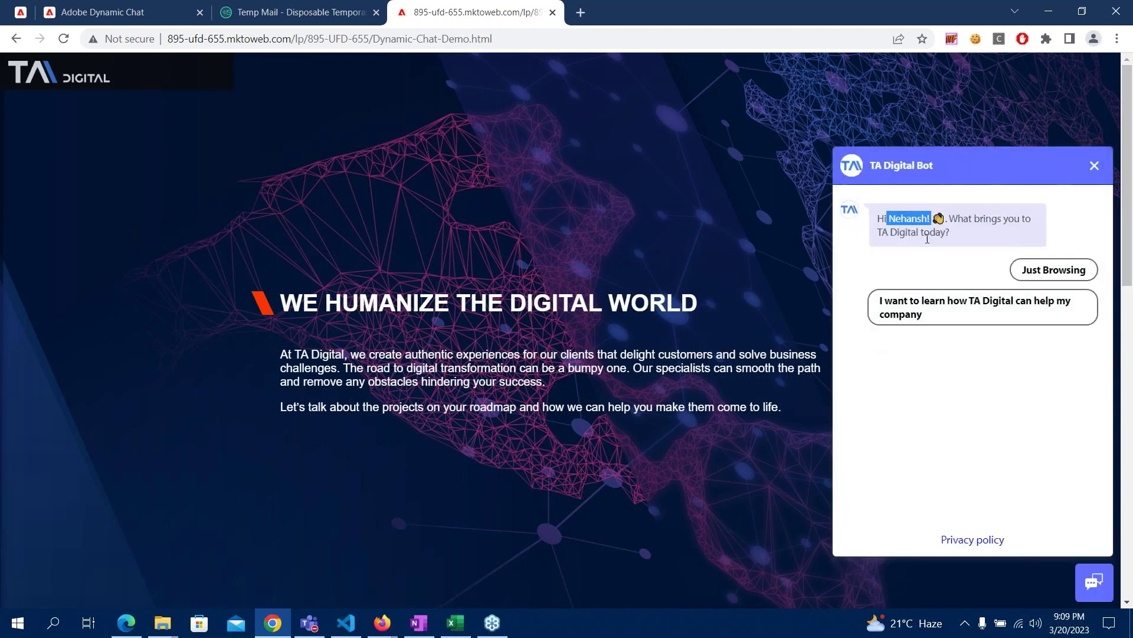
Pick learning more, marketing automation, Sales & Marketing Technology, then open the Marketo Health Check PDF.
click(953, 316)
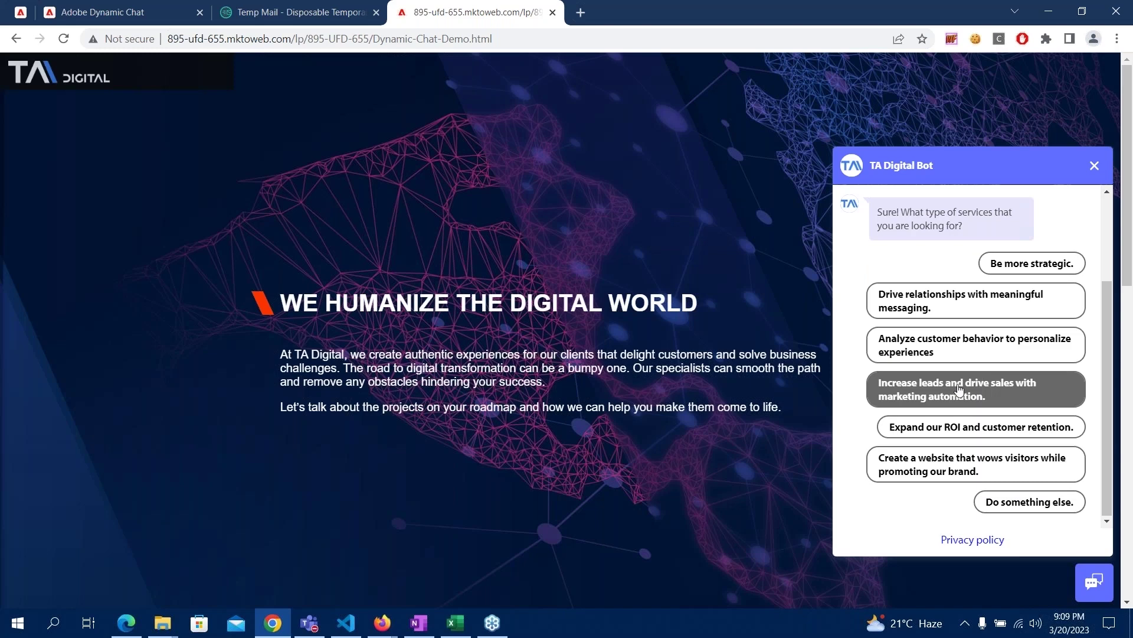
click(968, 387)
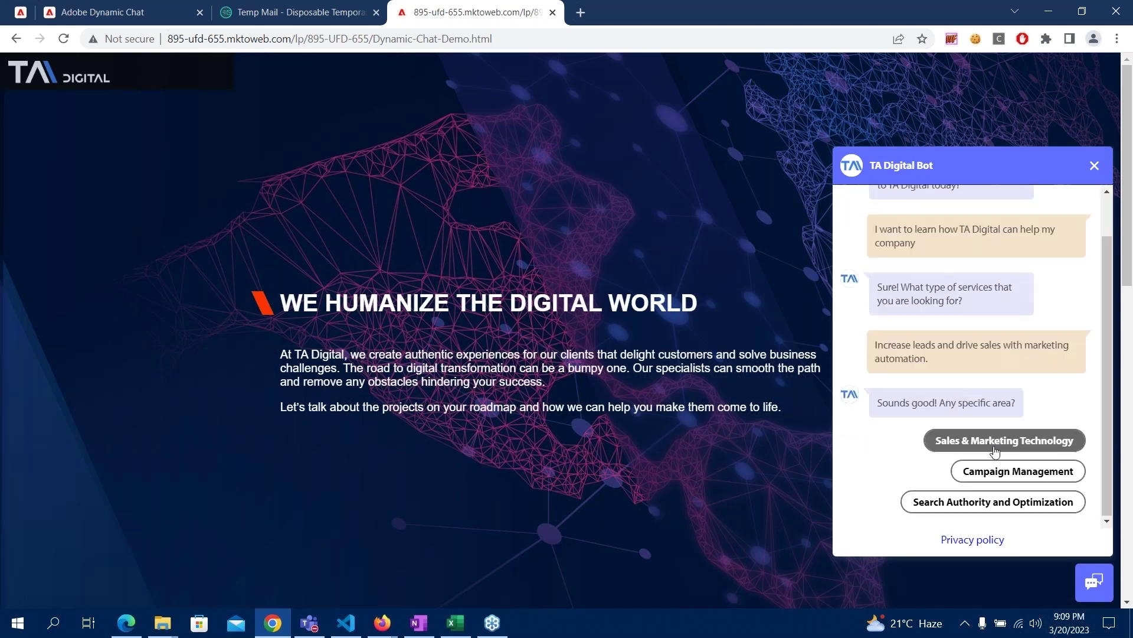
click(1004, 440)
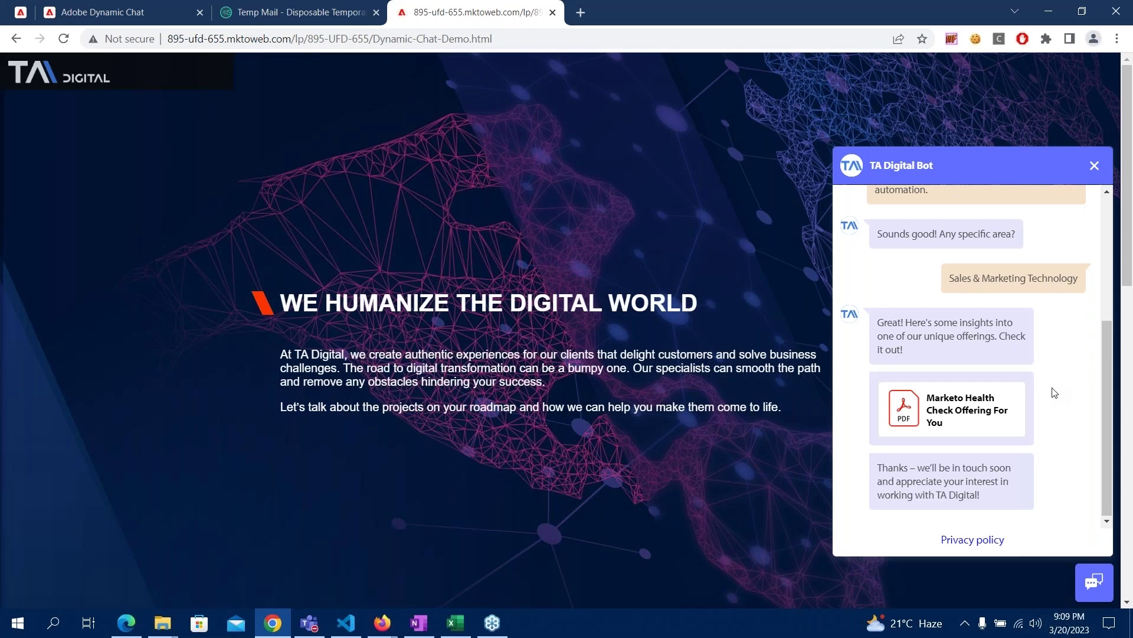
click(956, 409)
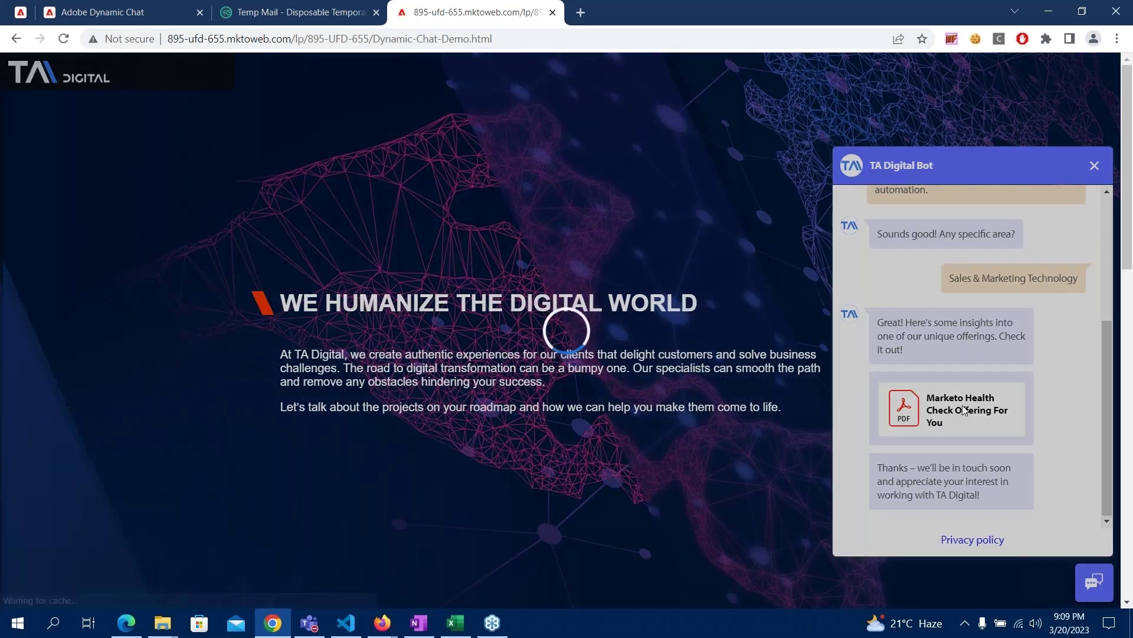
Scroll through the Marketo Health Check Offering PDF in the viewer.
scroll(562, 246, down, 3)
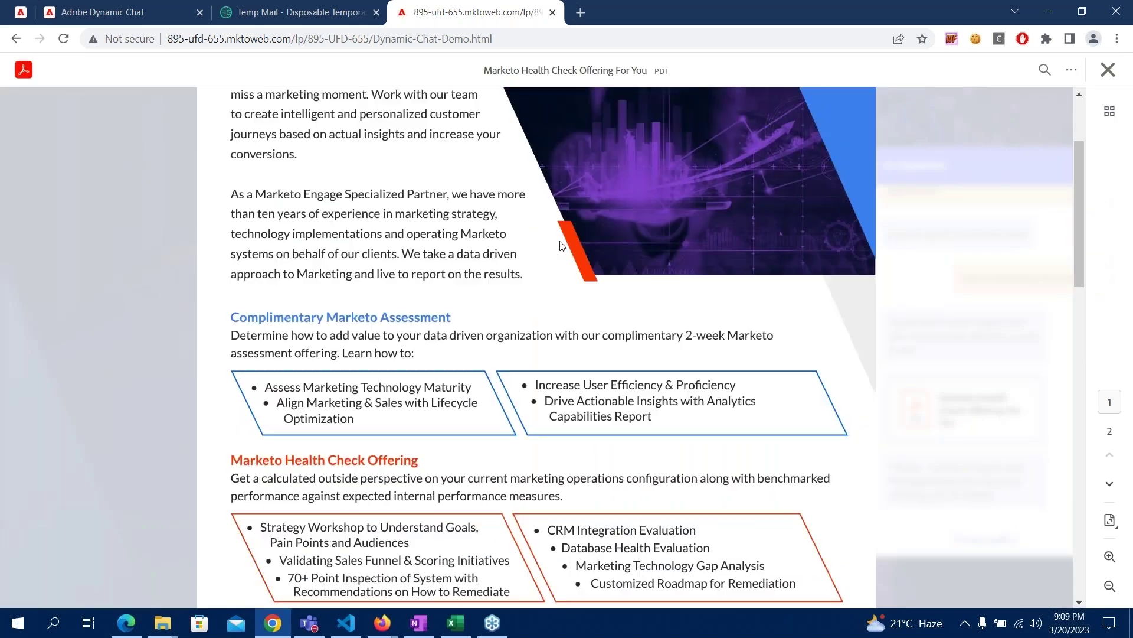
scroll(561, 245, down, 4)
scroll(564, 254, down, 5)
scroll(570, 272, down, 5)
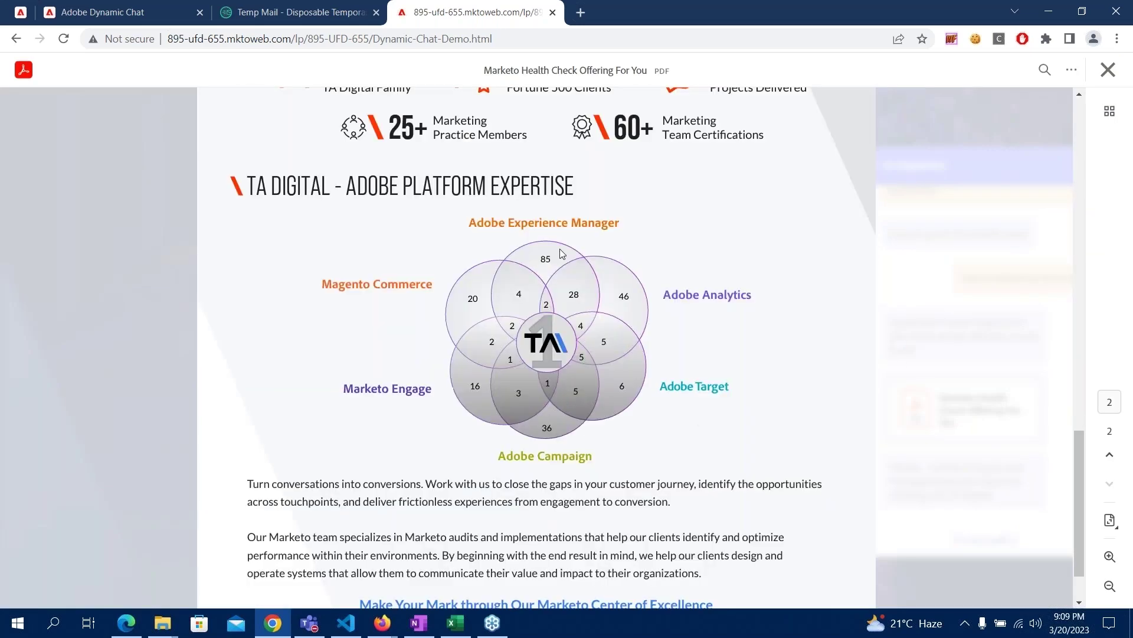
scroll(577, 291, down, 1)
scroll(577, 290, up, 10)
scroll(578, 290, up, 5)
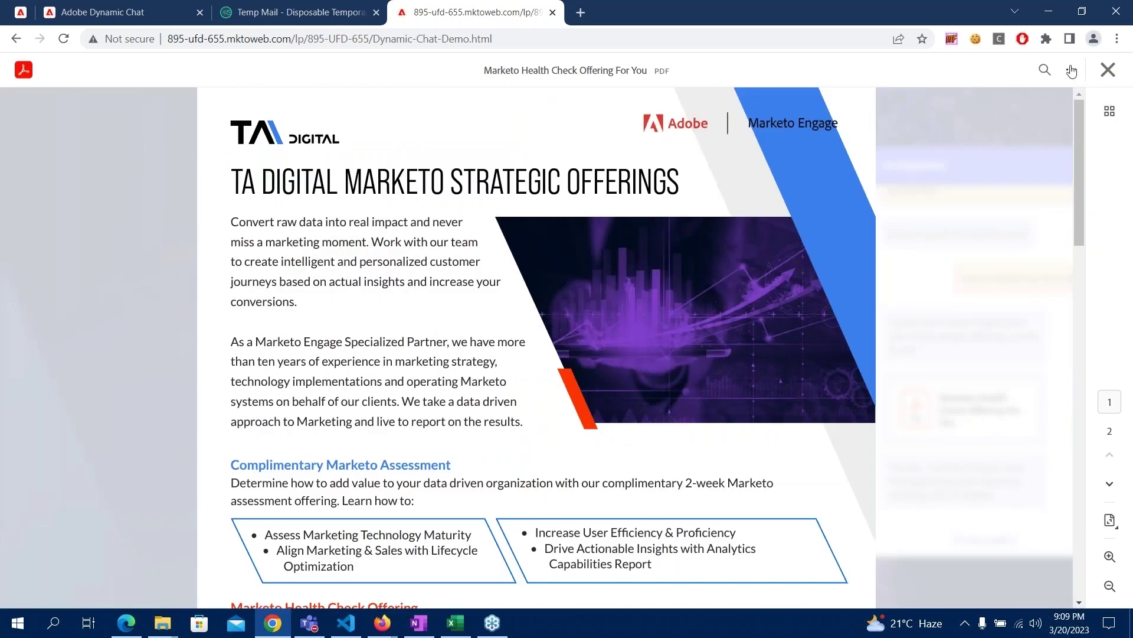
Close the PDF viewer and go back to the Temp Mail tab.
click(1078, 71)
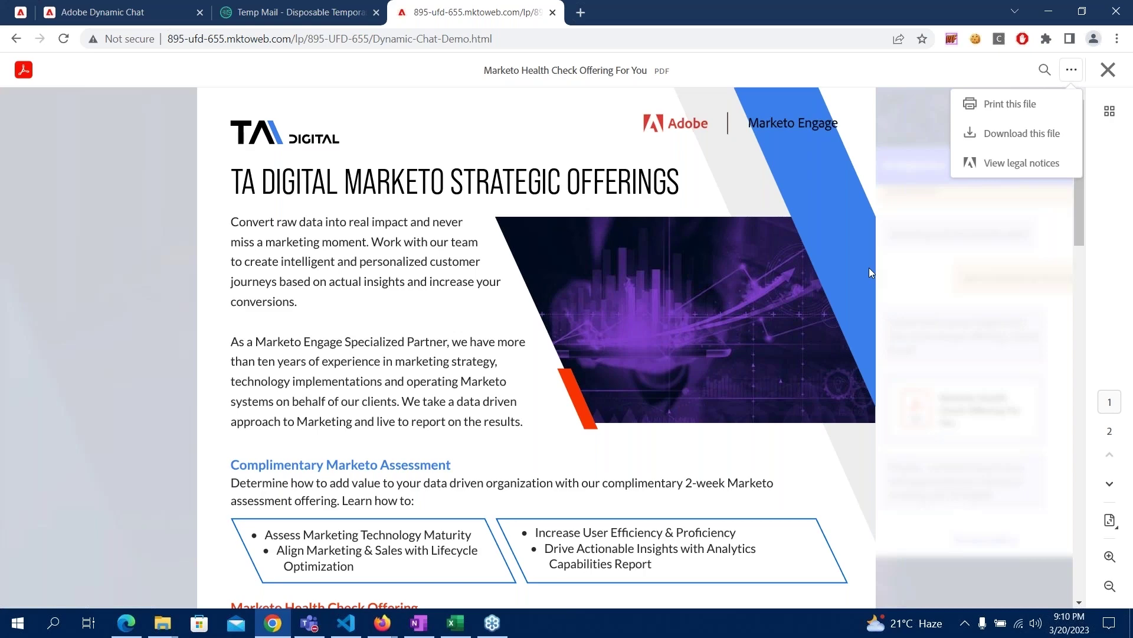
click(1108, 70)
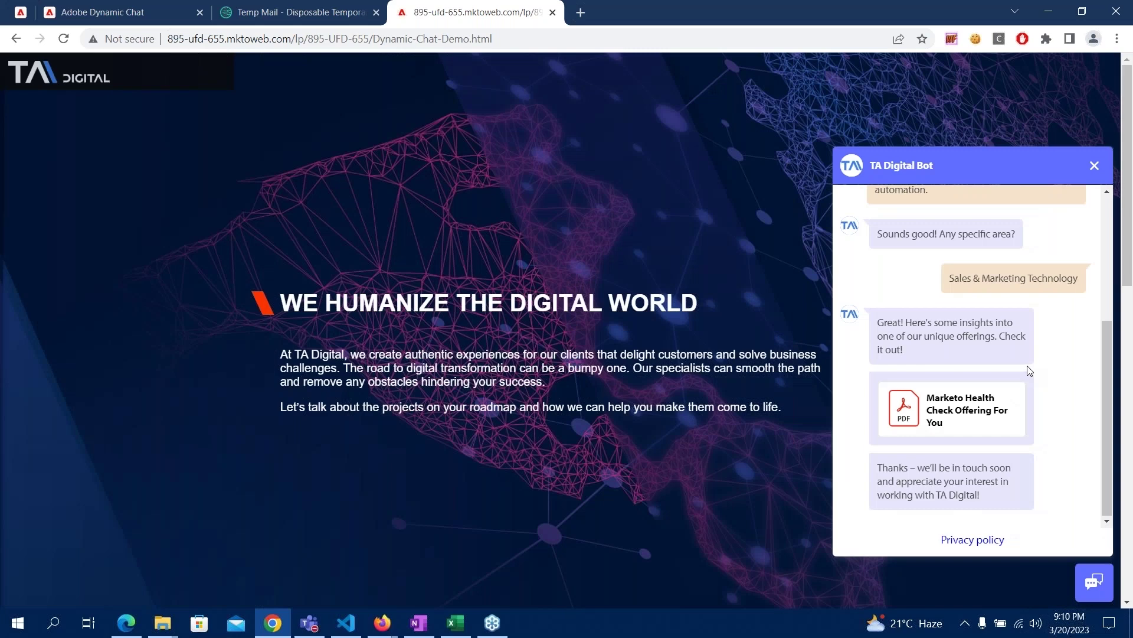
click(308, 14)
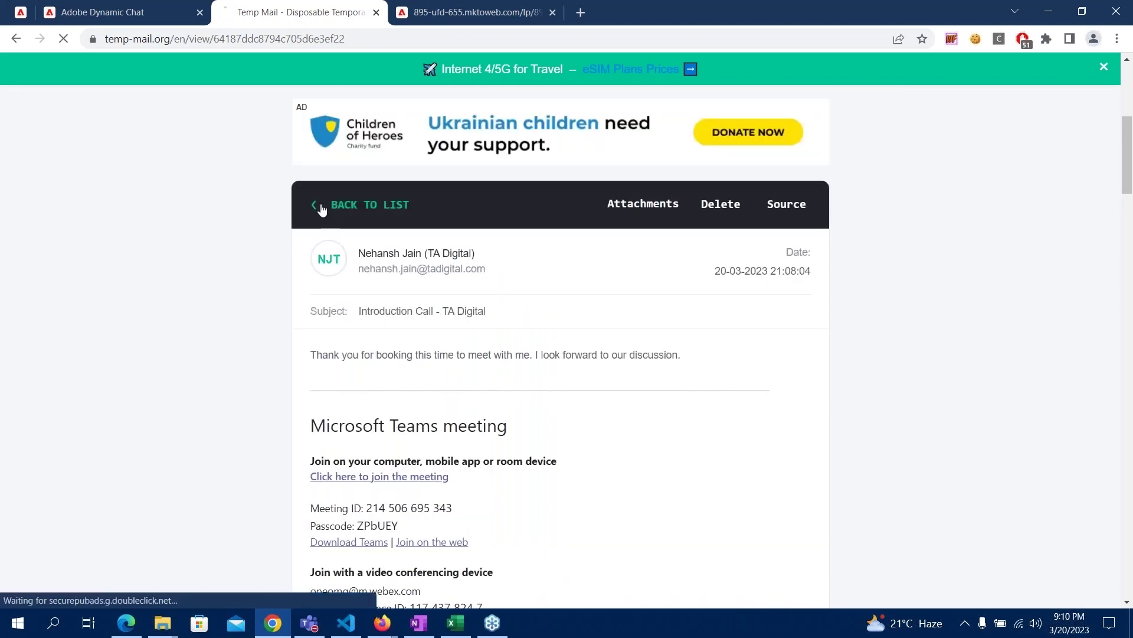
Return to the Temp Mail inbox list and find the new TA Digital email.
click(321, 207)
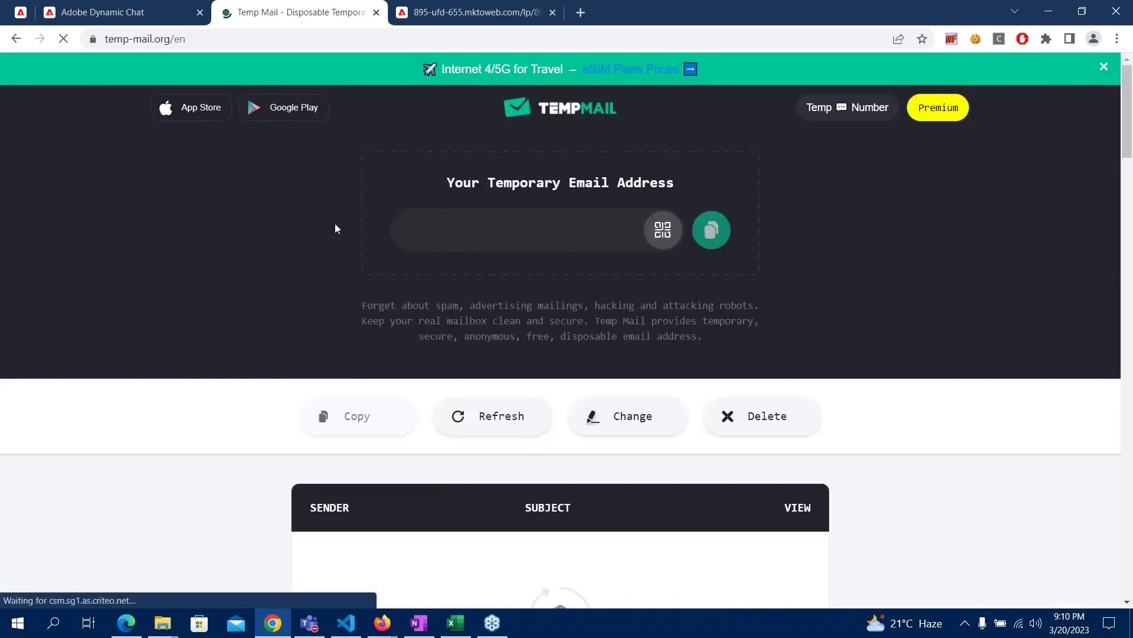
scroll(839, 354, down, 1)
scroll(843, 355, down, 2)
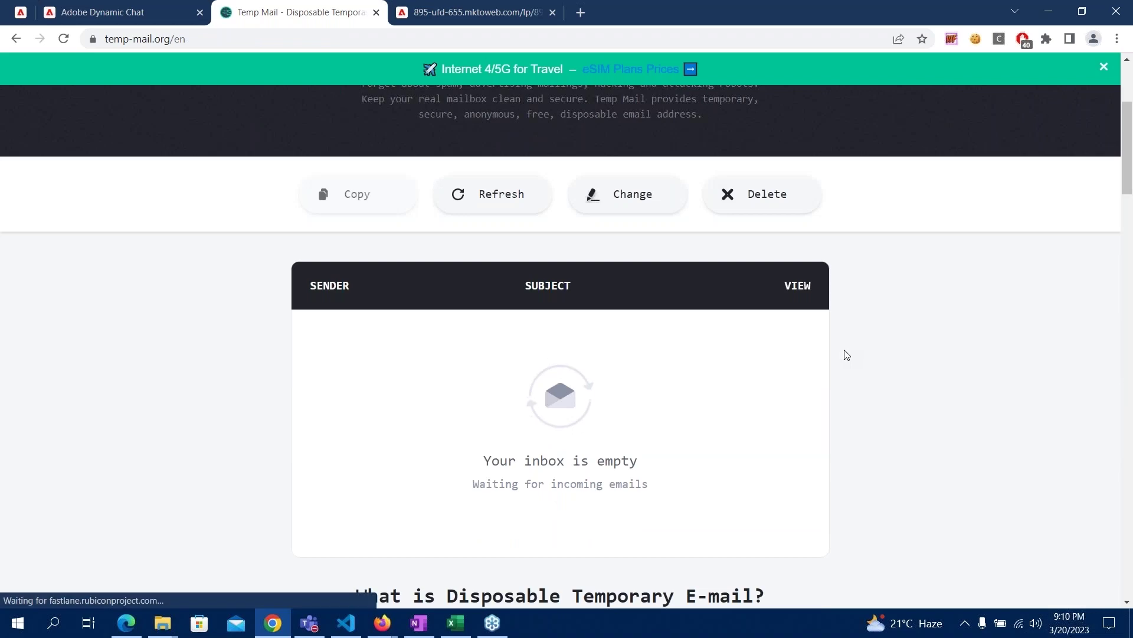
scroll(847, 354, up, 1)
scroll(847, 354, up, 2)
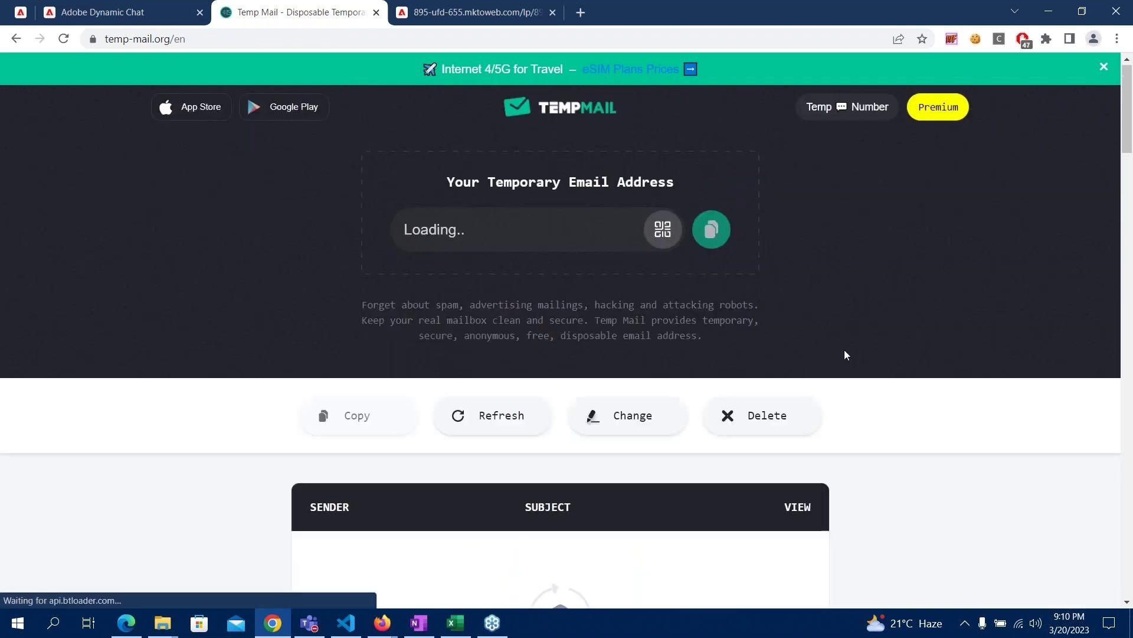
scroll(845, 353, down, 1)
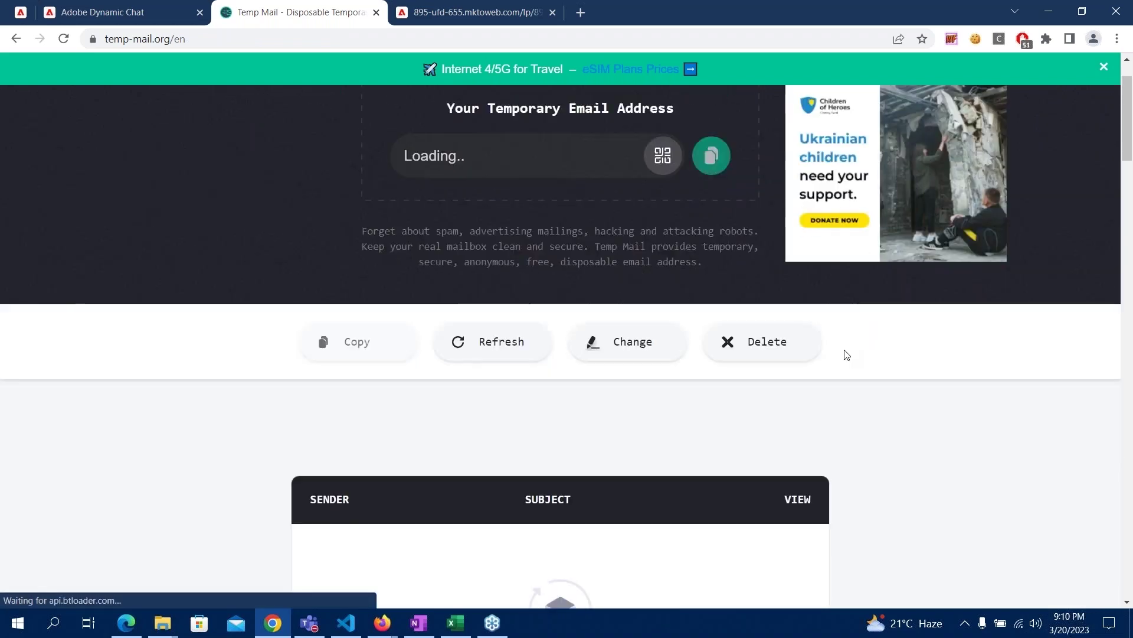
scroll(846, 353, down, 2)
scroll(844, 355, up, 2)
scroll(843, 354, down, 3)
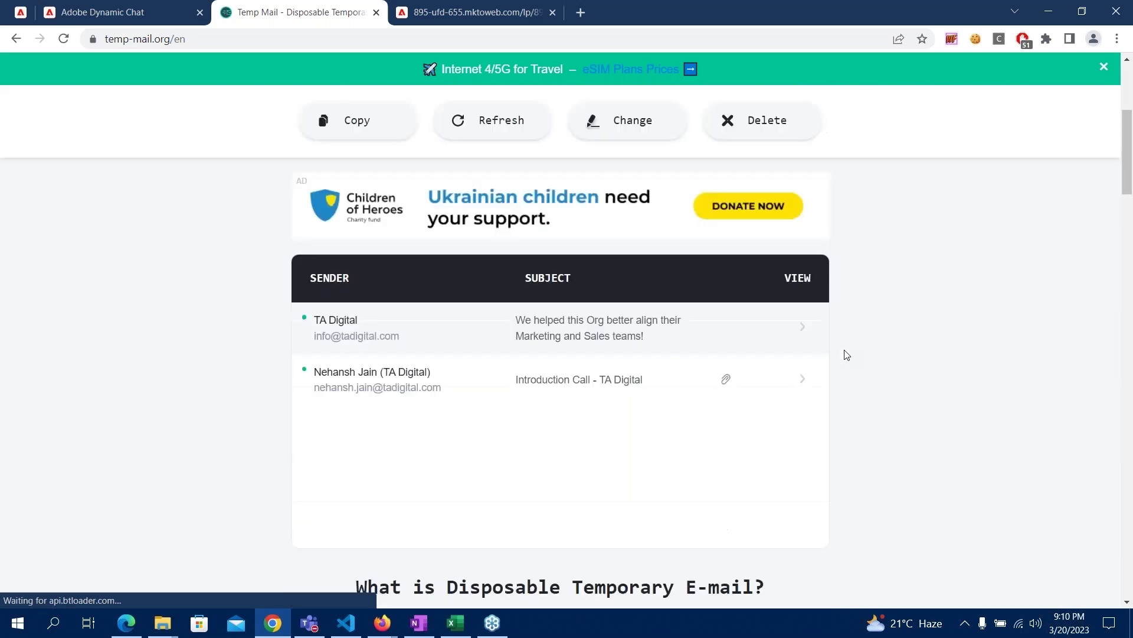
Open TA Digital's Marketing-and-Sales alignment email and read through its ebook offer.
click(804, 329)
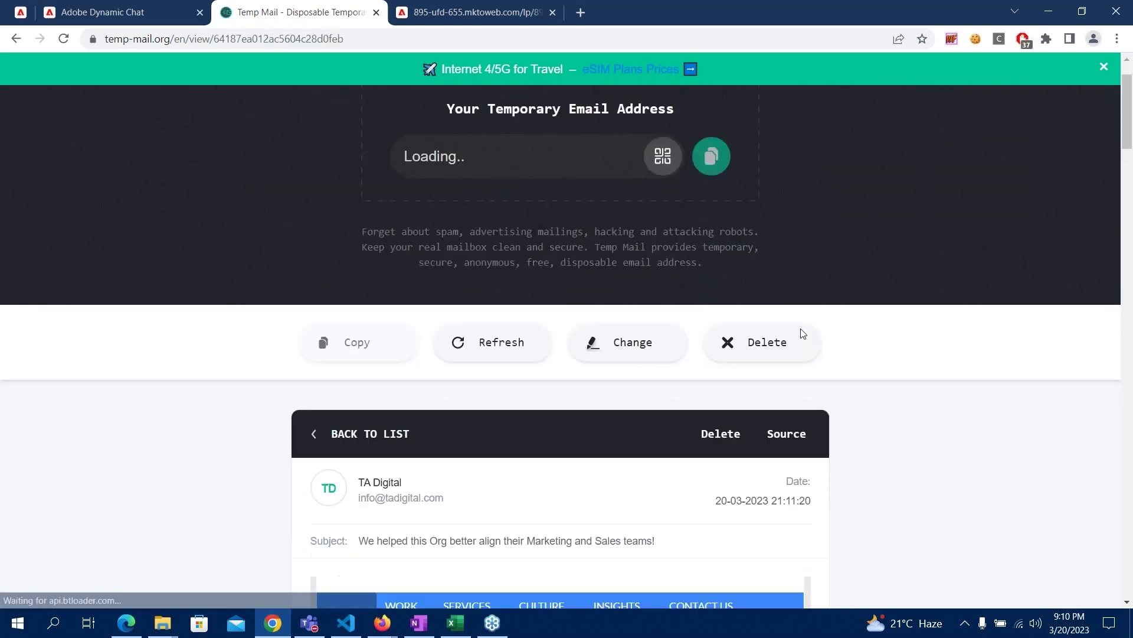
scroll(599, 417, down, 3)
scroll(581, 384, down, 1)
scroll(581, 384, down, 1)
scroll(581, 384, down, 1)
scroll(627, 337, up, 1)
scroll(609, 373, down, 2)
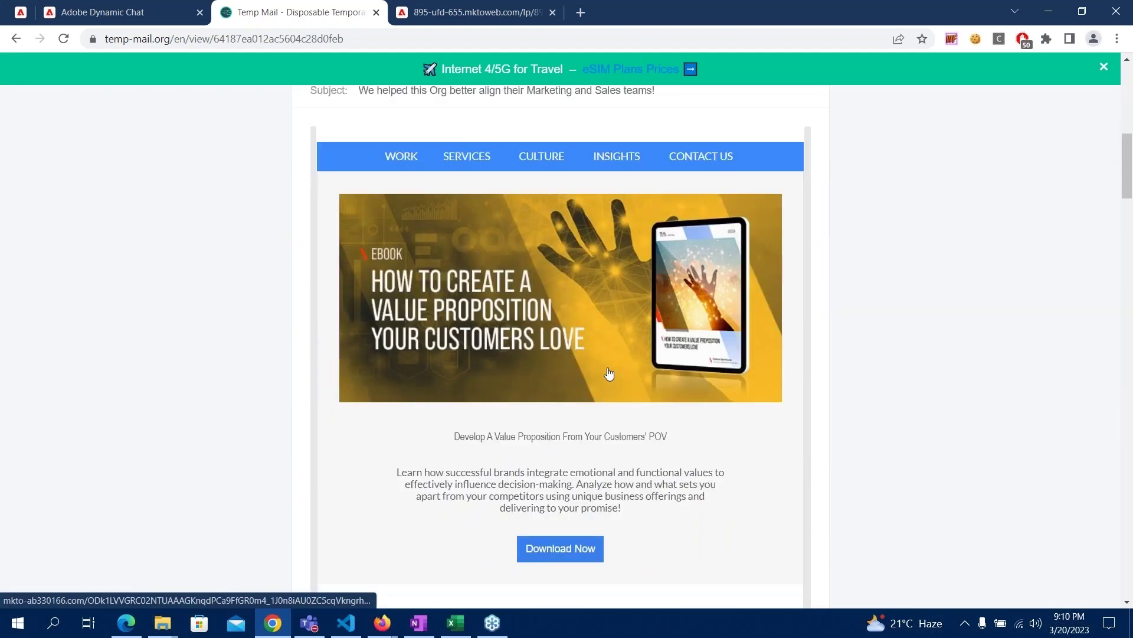
scroll(608, 373, down, 1)
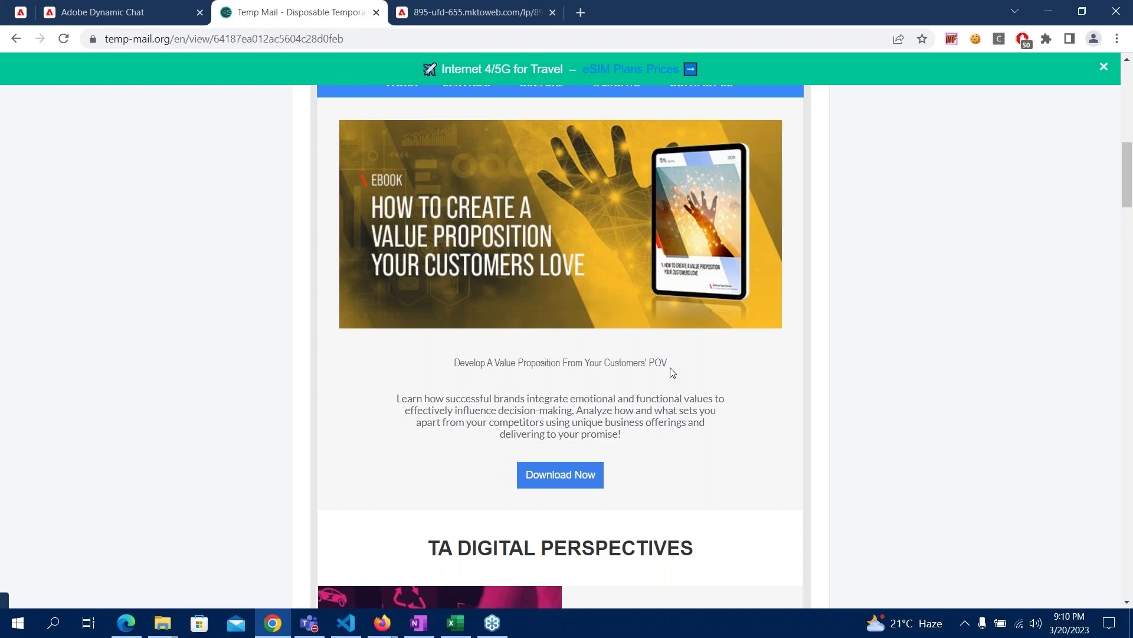
scroll(680, 416, down, 1)
scroll(680, 416, down, 1)
scroll(680, 416, down, 4)
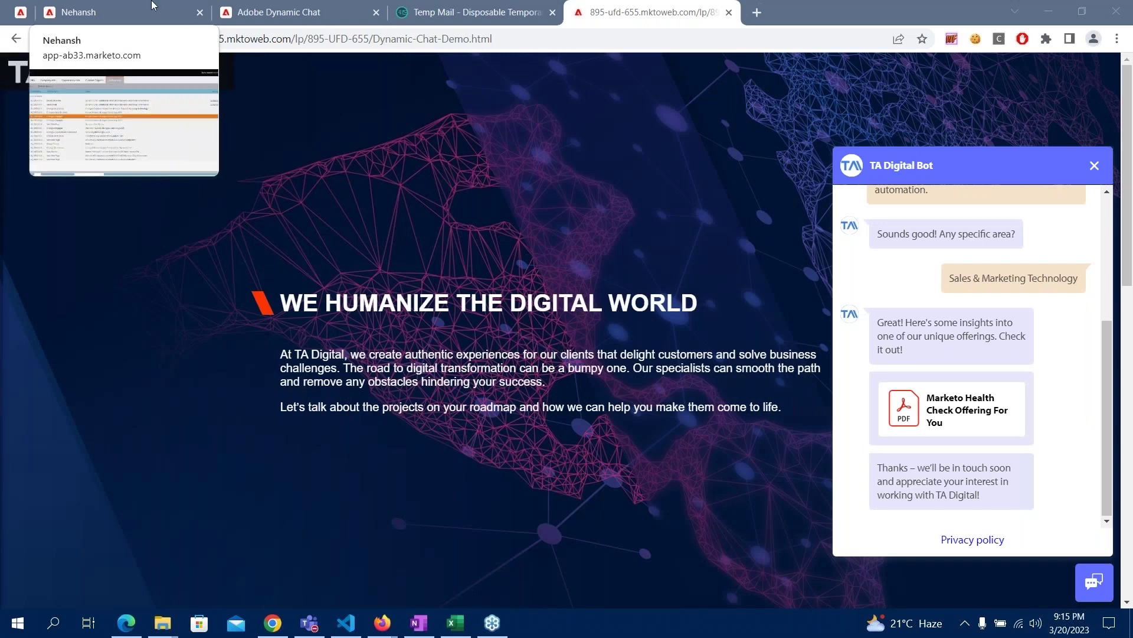
Bring up the dialogue reports and highlight 14 Engaged, Completed and 77.78% engagement rate.
click(269, 8)
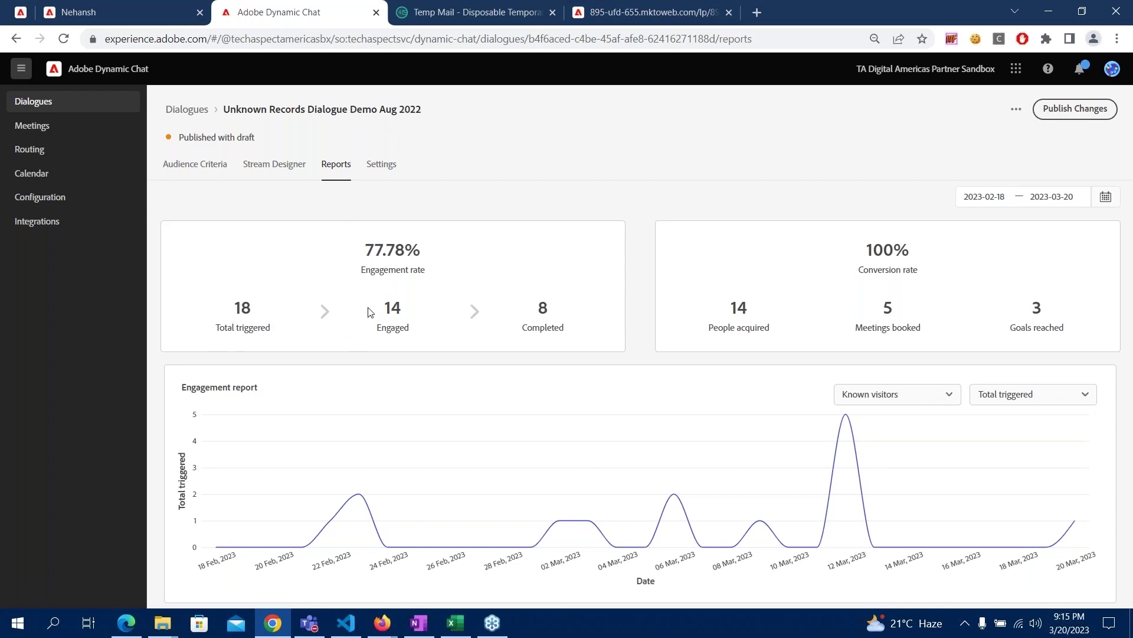
drag(371, 313, 440, 315)
click(567, 313)
drag(565, 323, 514, 322)
click(478, 316)
drag(348, 249, 459, 249)
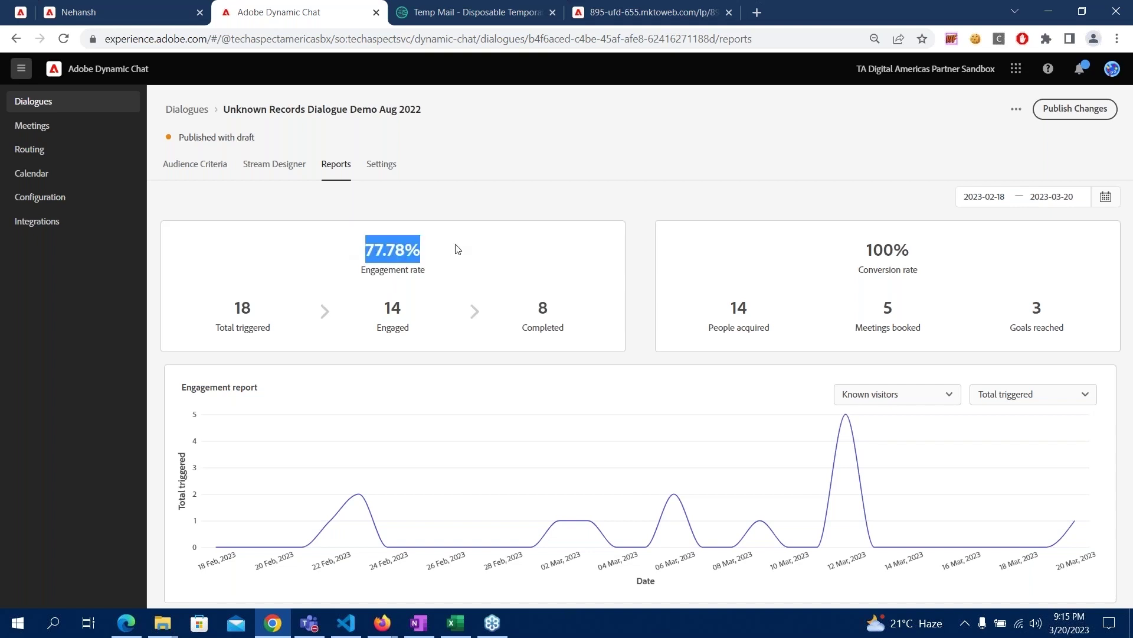
click(469, 289)
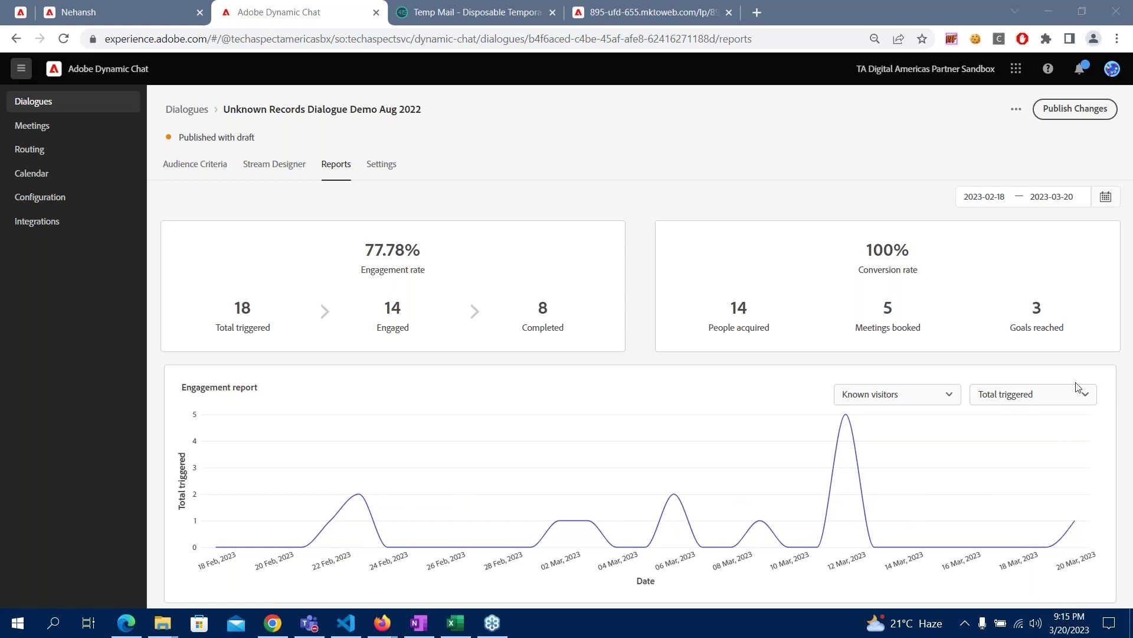
Review the engagement chart's metric and visitor-type options, keeping Known visitors.
click(1021, 396)
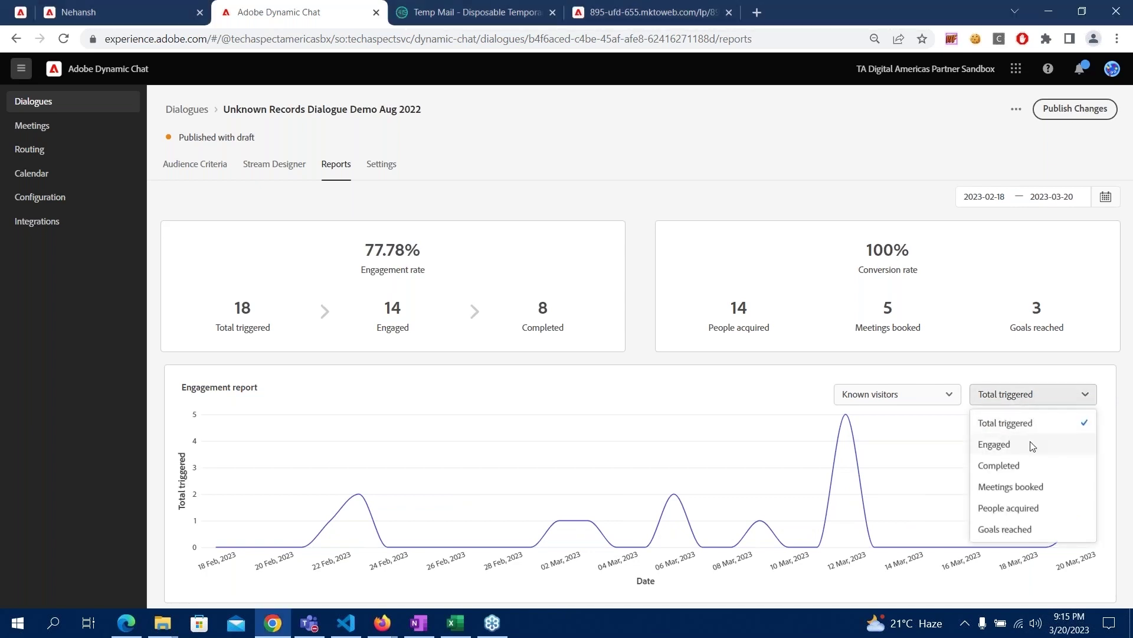
click(1080, 394)
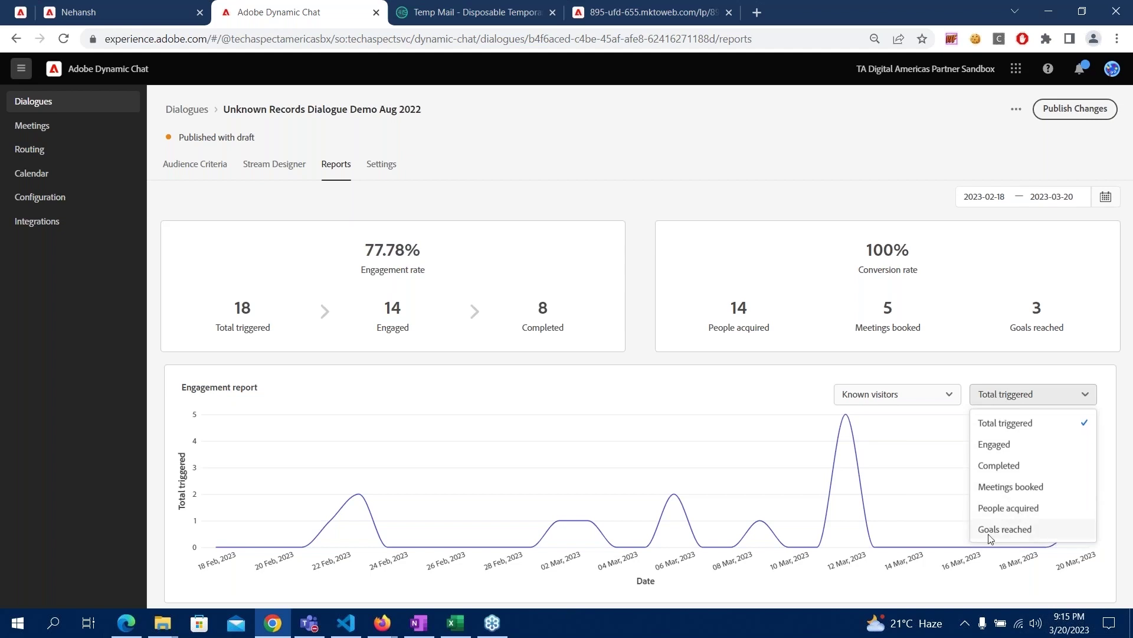
click(907, 396)
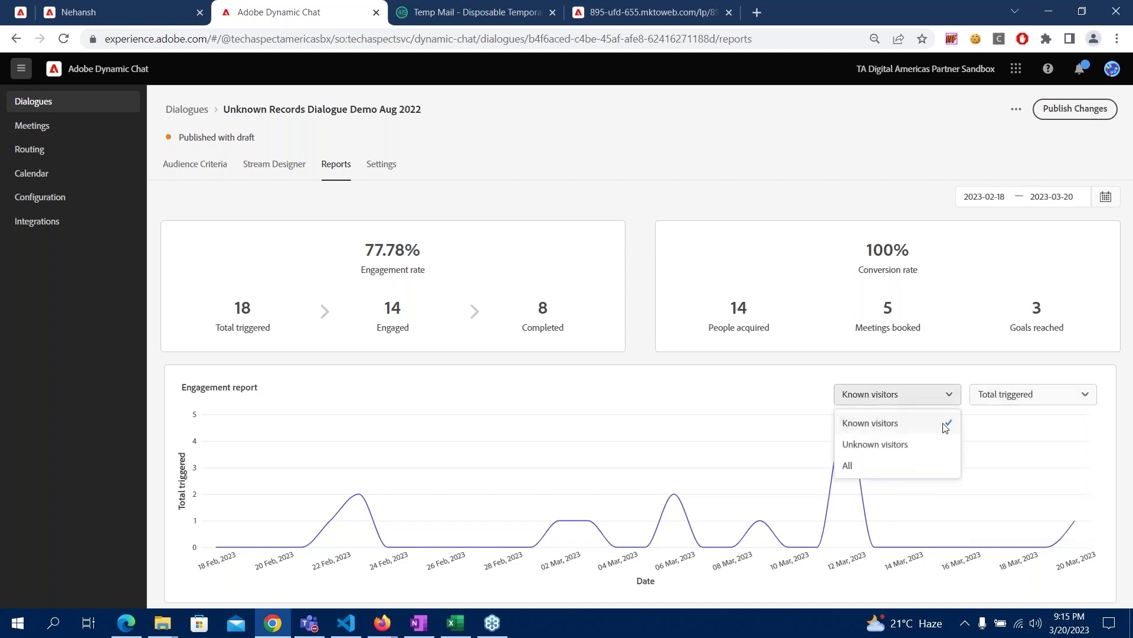
click(815, 410)
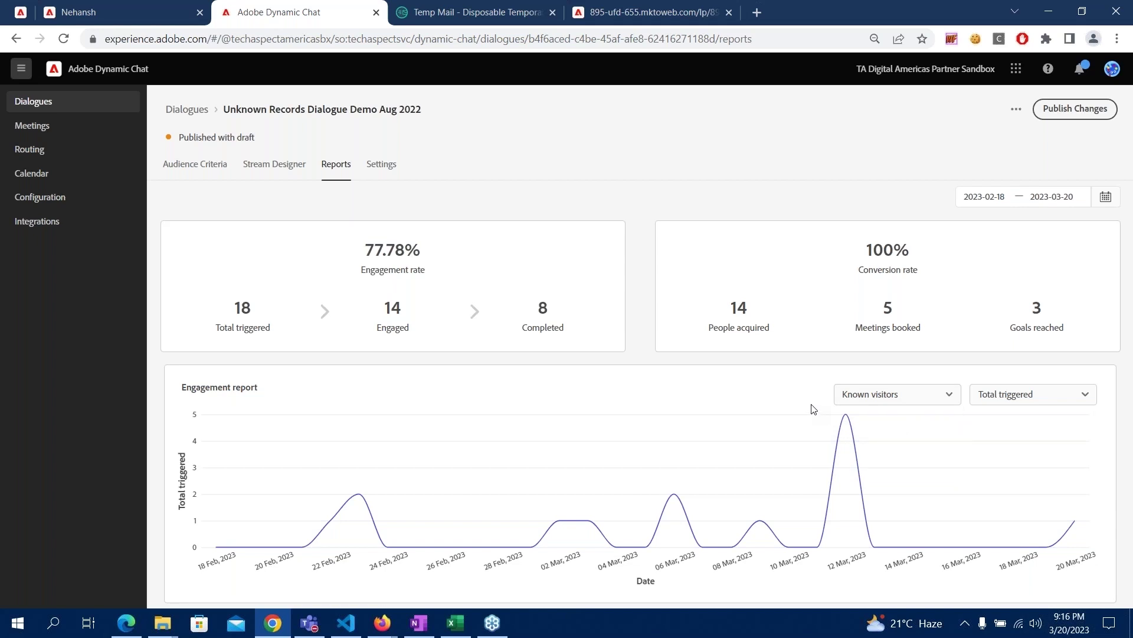
click(96, 18)
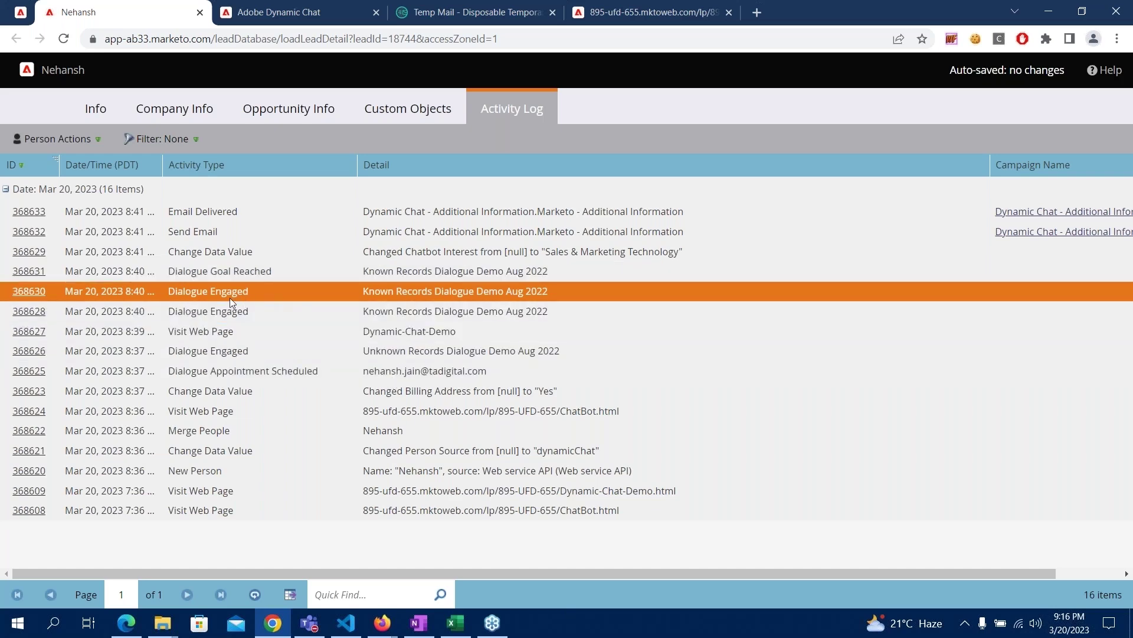
Open Dialogue Engaged activity 368630's details and copy its Chat Transcript URL.
double_click(250, 296)
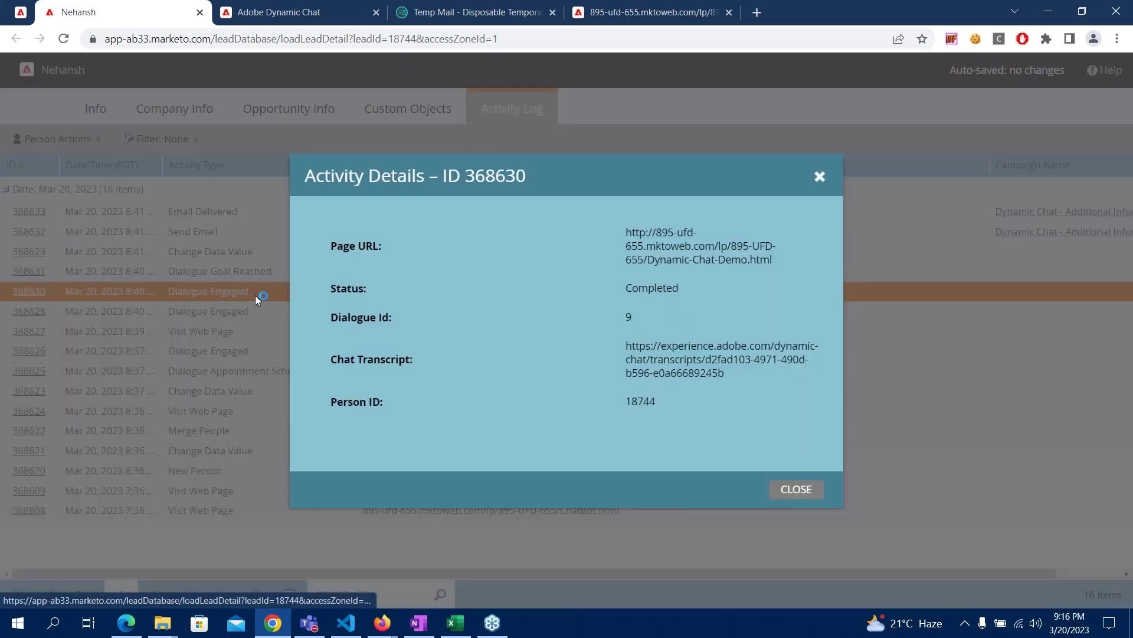
drag(624, 288, 685, 290)
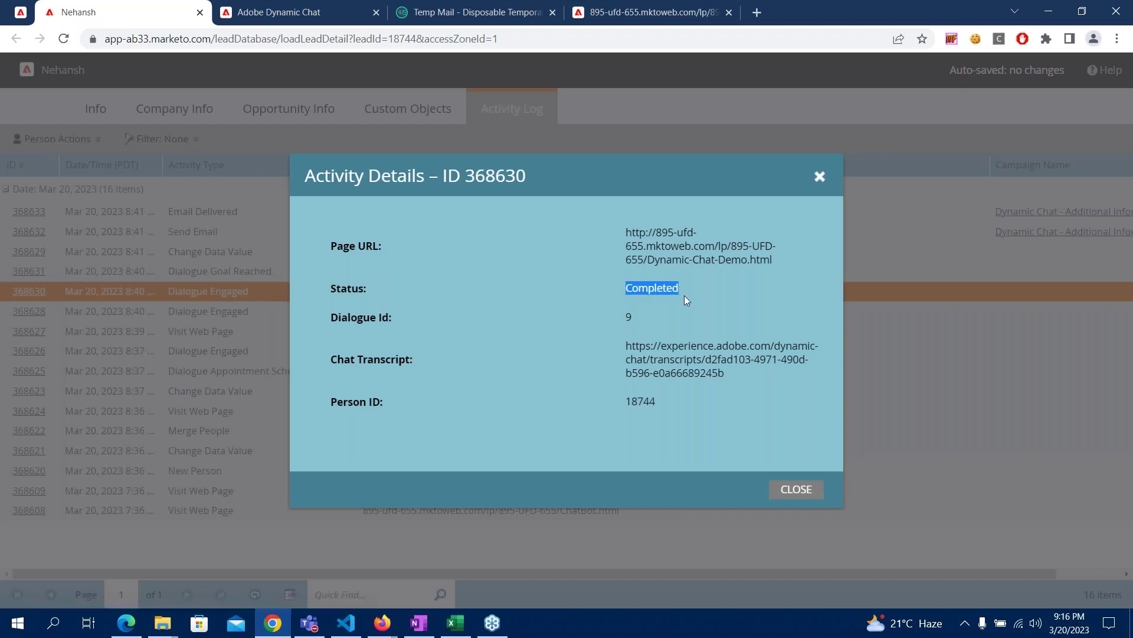
click(685, 295)
drag(759, 373, 617, 357)
key(ctrl+c)
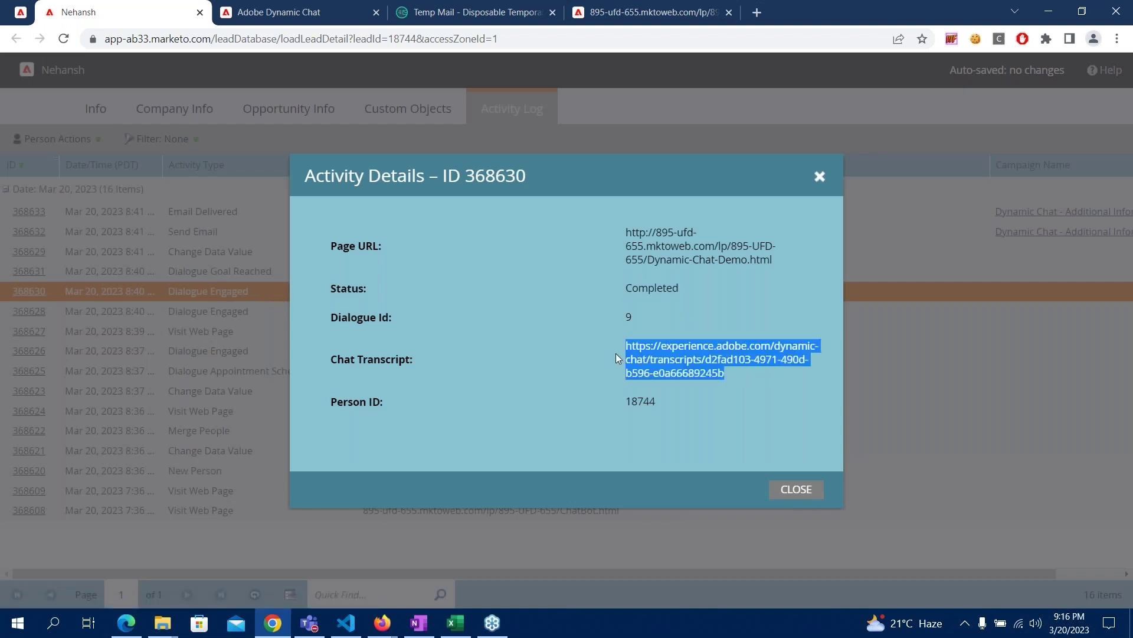
click(756, 12)
Load the pasted transcript URL, check the Showed Interest goal, then switch to Plain Text.
key(ctrl+v)
key(Return)
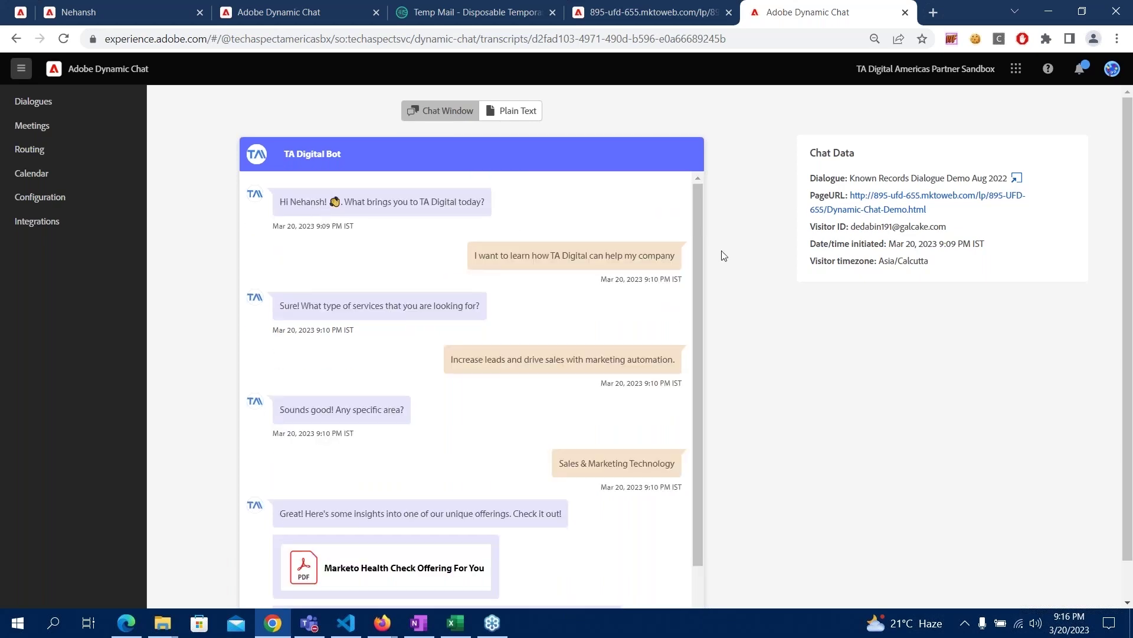
scroll(724, 255, down, 1)
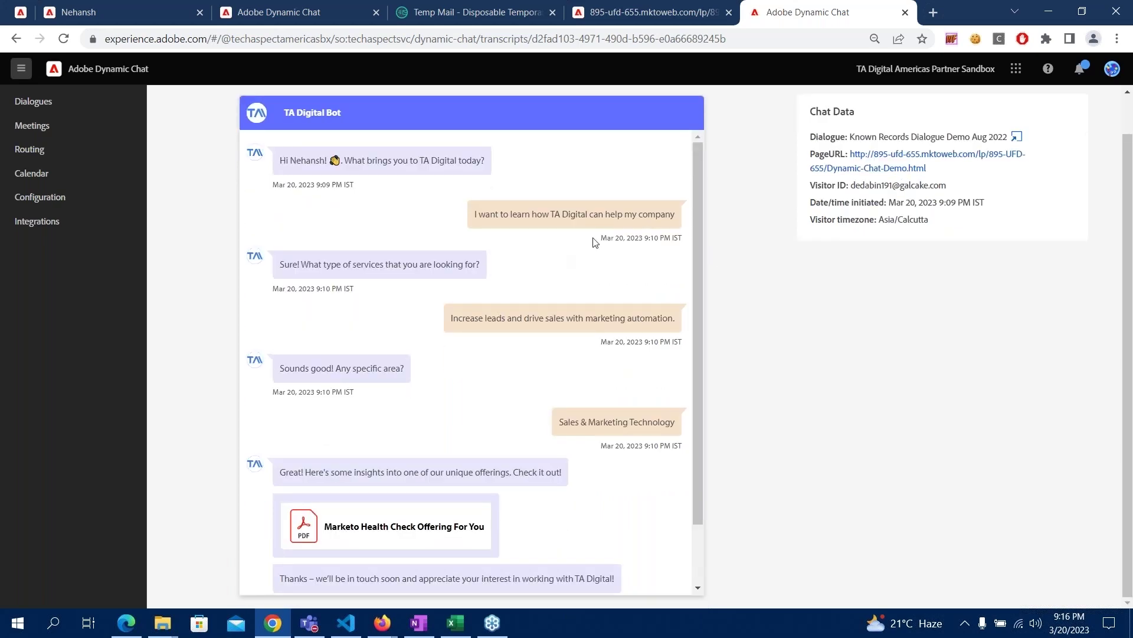
scroll(595, 242, down, 1)
drag(373, 560, 498, 557)
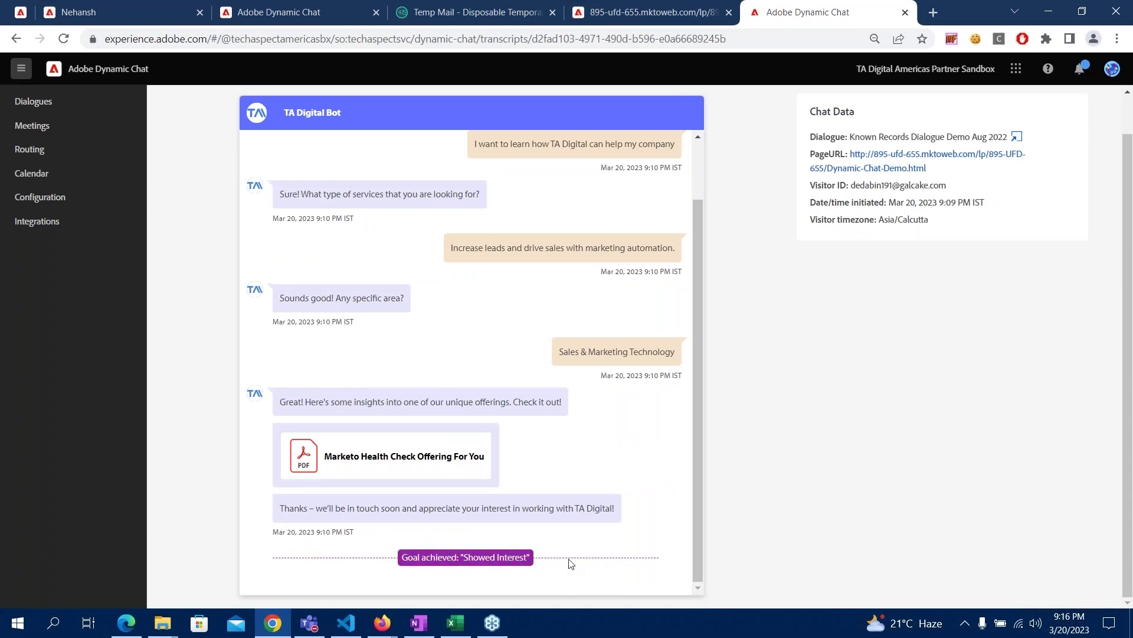
scroll(558, 348, up, 1)
scroll(554, 301, up, 1)
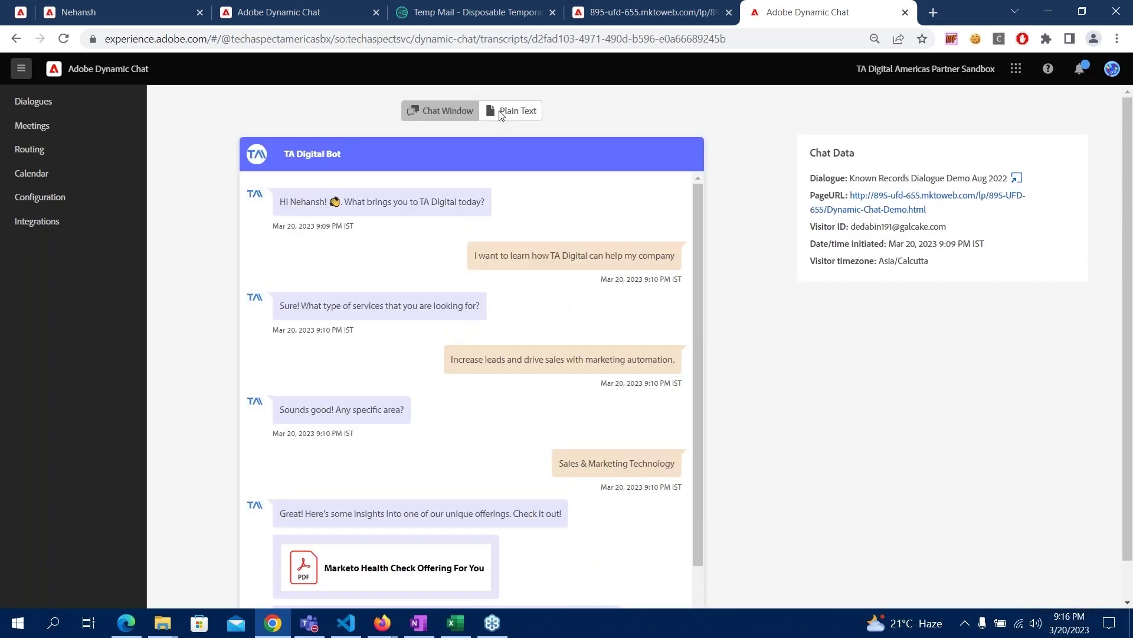
click(500, 112)
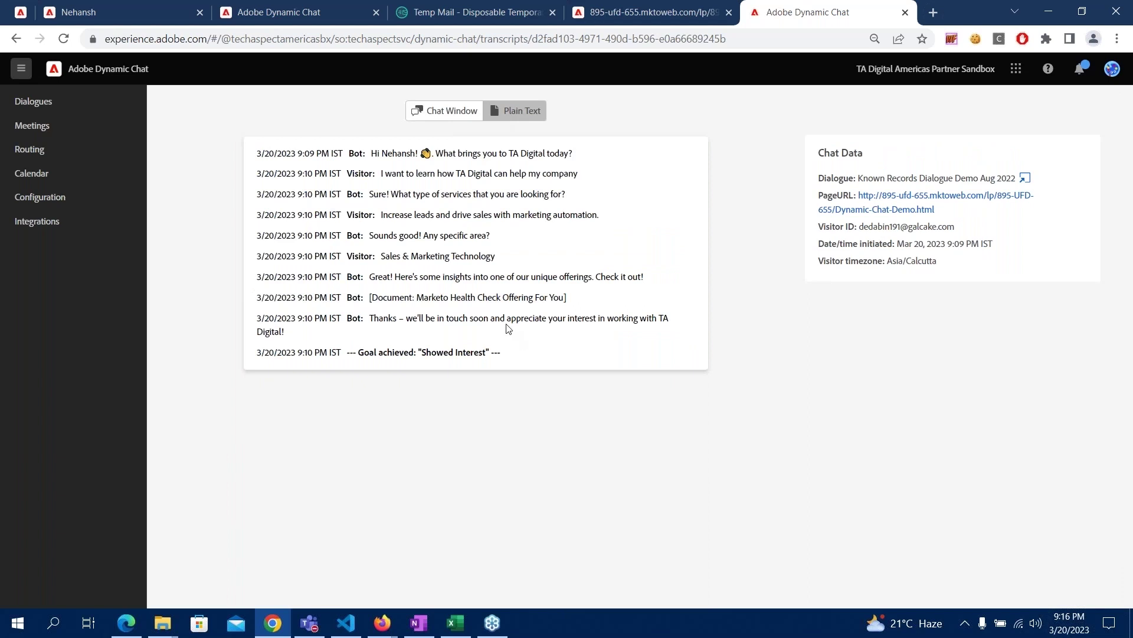